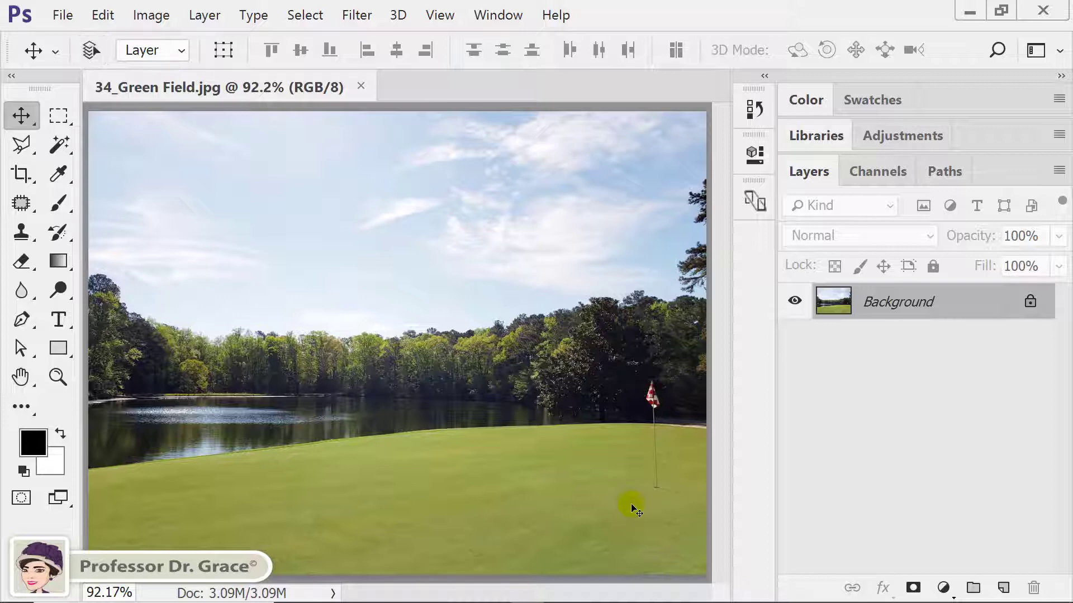
Start a new blank document beside the golf-course photo with Ctrl+N
{"action": "key", "text": "ctrl+n"}
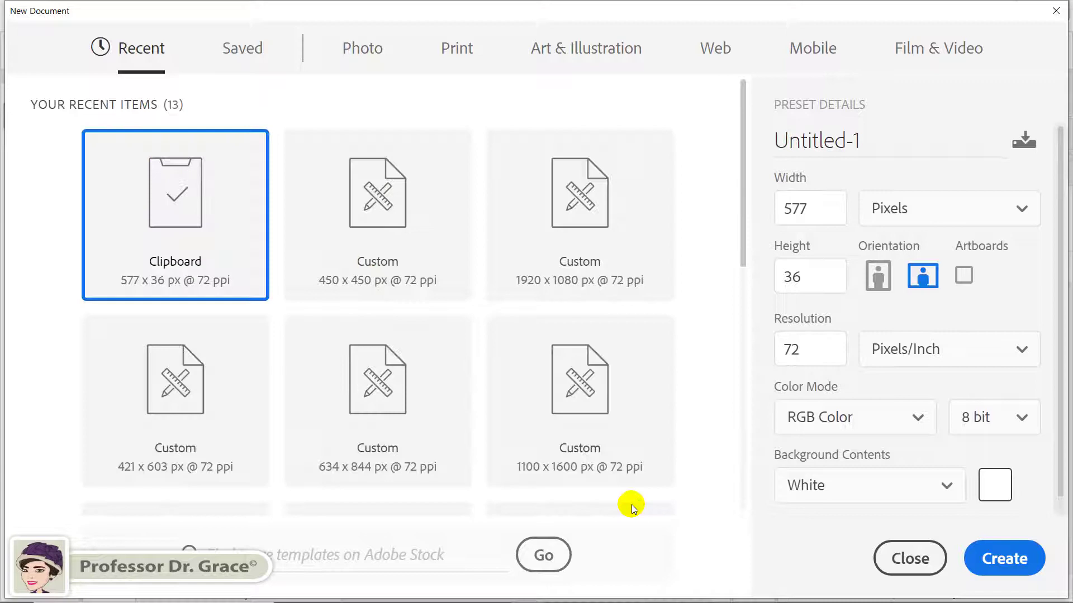
Create a white 450 × 450 pixel document named Bubble at 72 ppi
{"action": "double_click", "coordinate": [861, 141]}
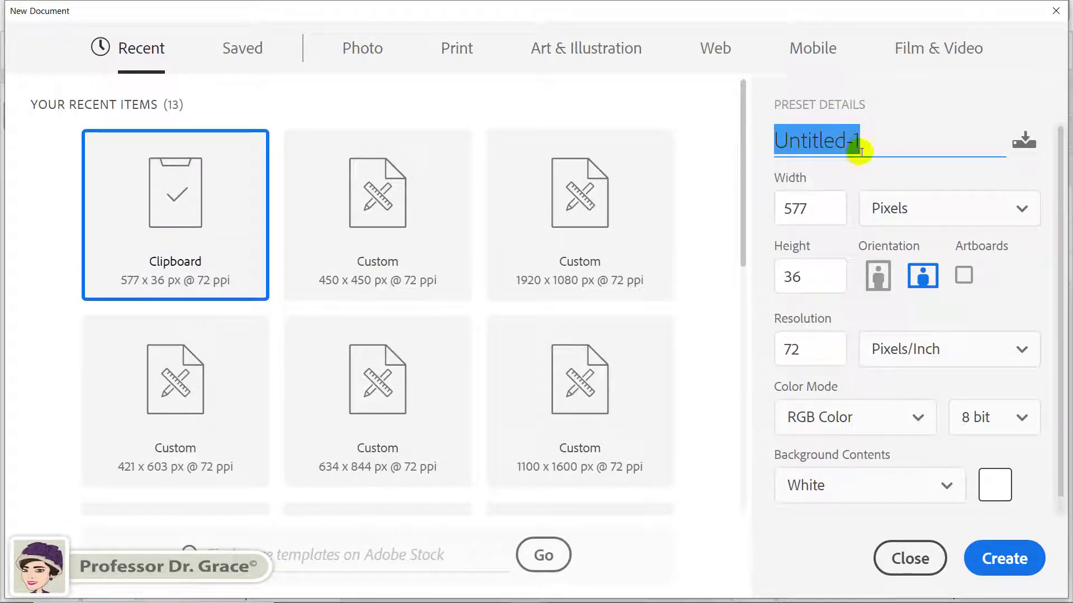
{"action": "type", "text": "Bubble"}
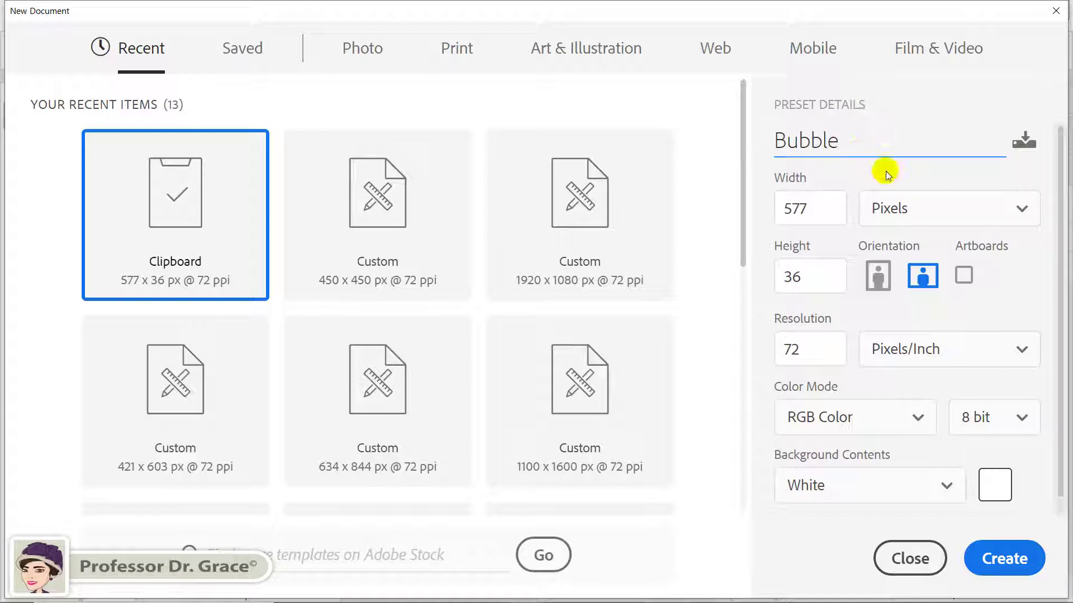
{"action": "left_click", "coordinate": [916, 208]}
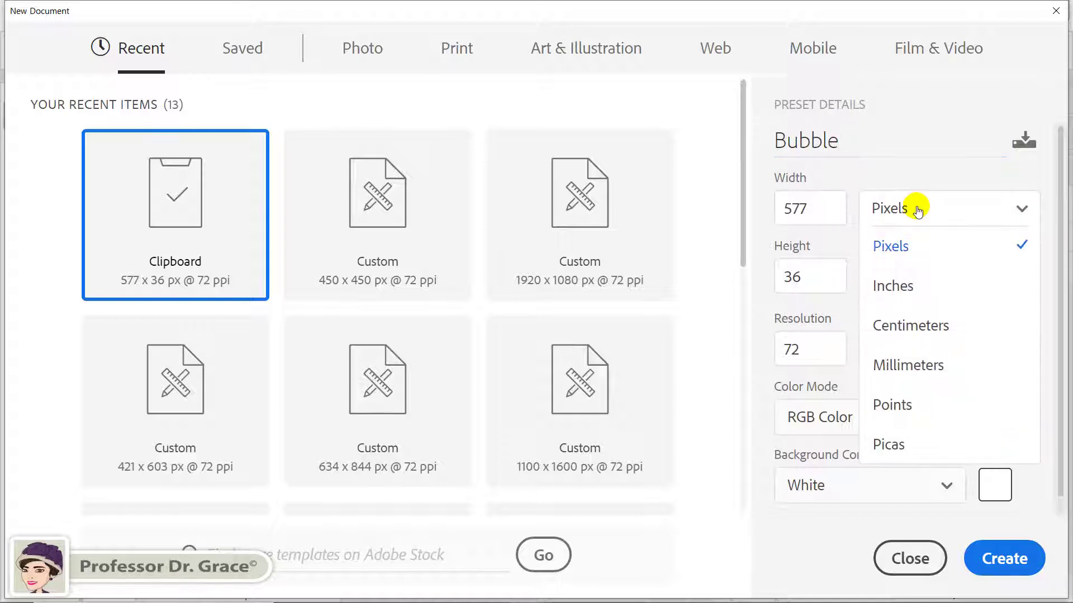
{"action": "left_click", "coordinate": [911, 247]}
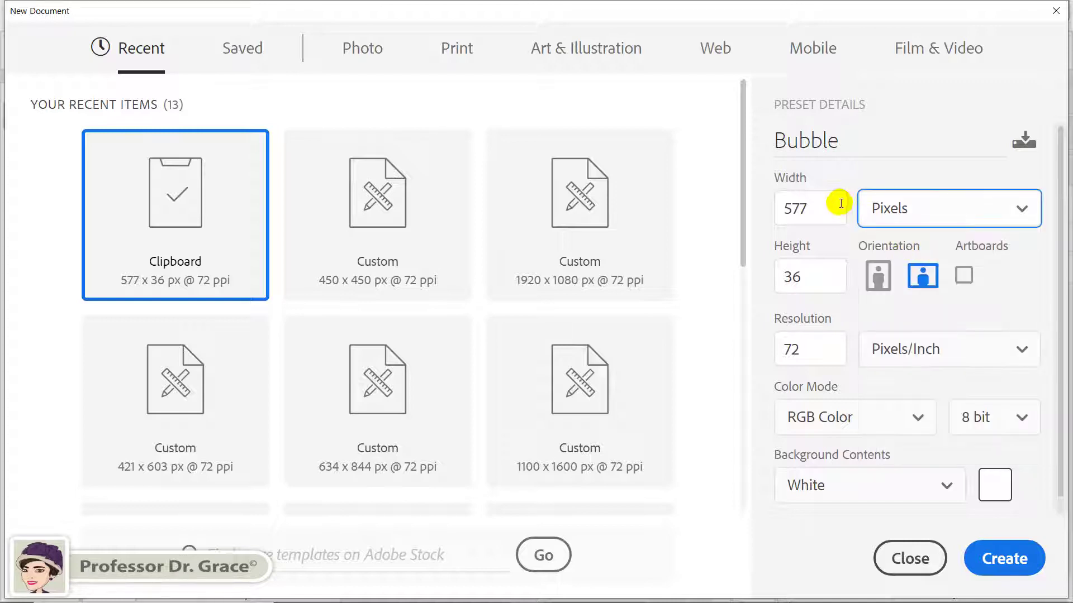
{"action": "left_click_drag", "start_coordinate": [824, 206], "coordinate": [770, 209]}
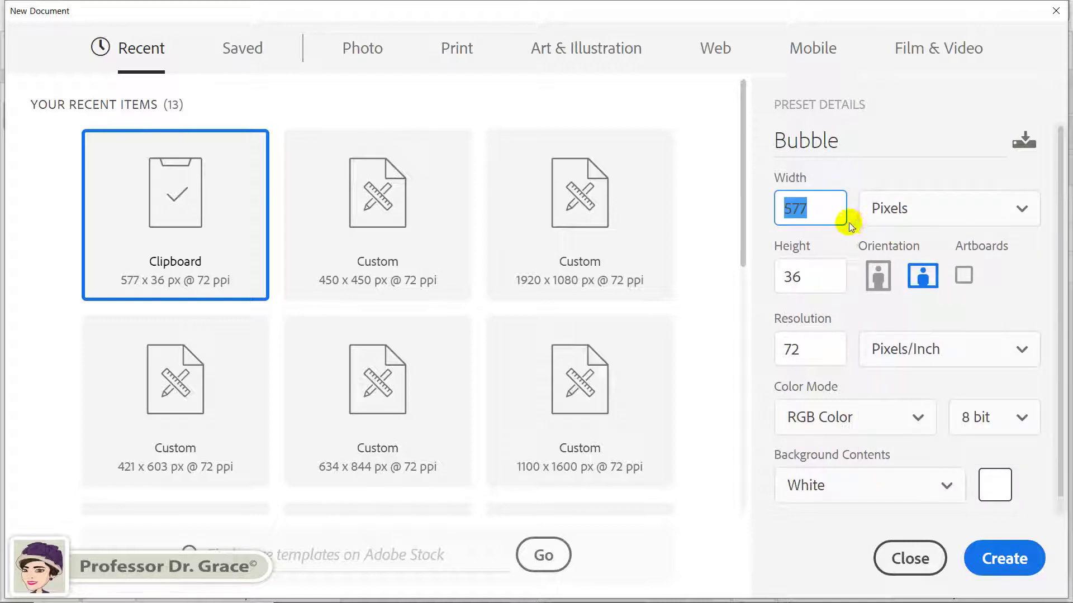
{"action": "type", "text": "450"}
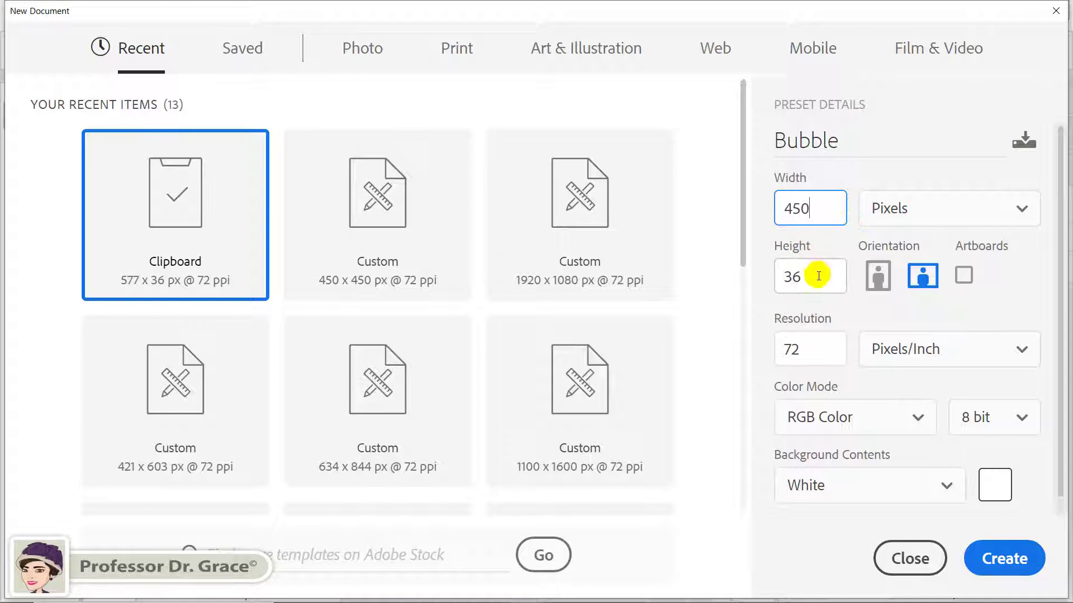
{"action": "double_click", "coordinate": [792, 276]}
{"action": "type", "text": "5"}
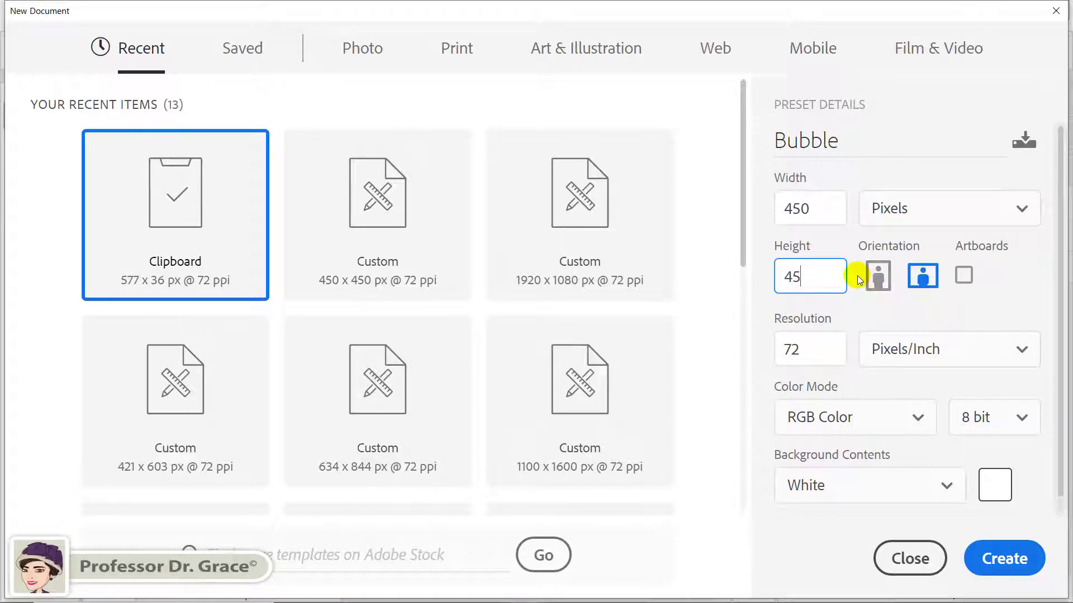
{"action": "type", "text": "0"}
{"action": "double_click", "coordinate": [814, 355]}
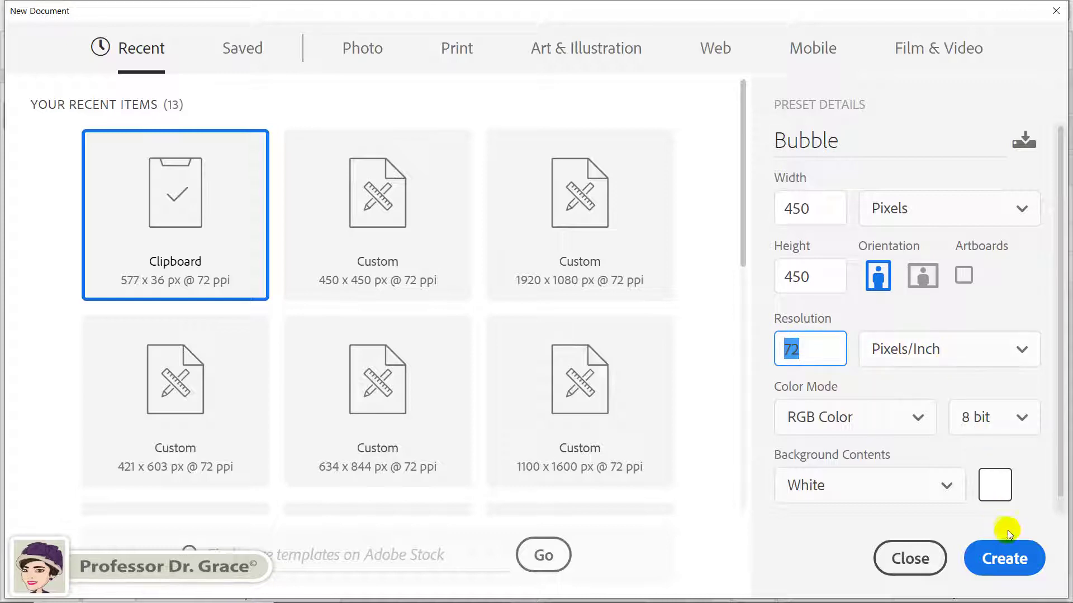
{"action": "left_click", "coordinate": [1007, 555]}
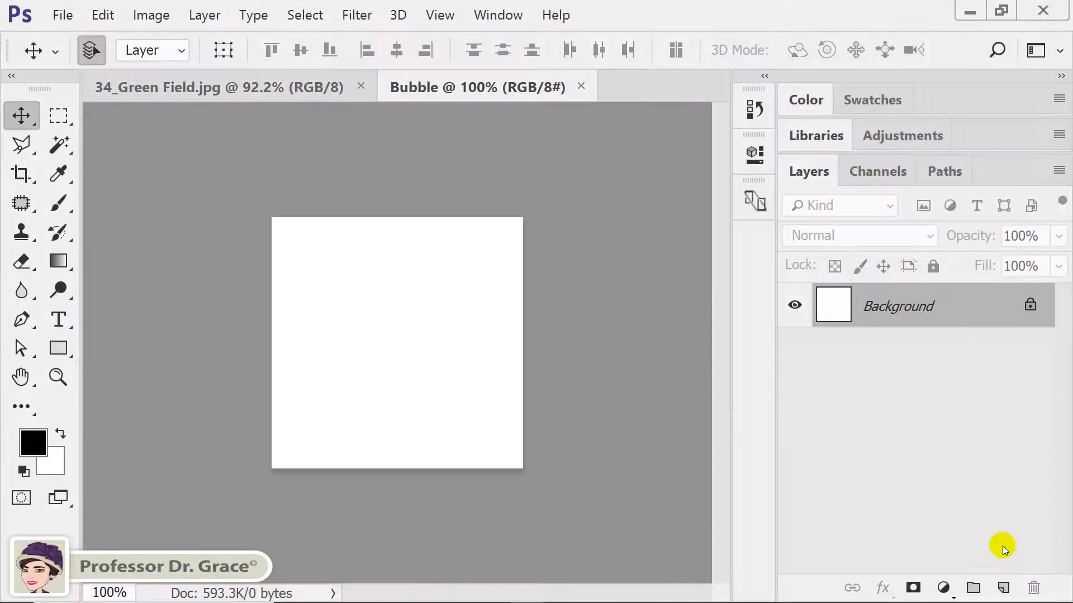
Fit the Bubble canvas to the window and set the foreground colour to grey 616161
{"action": "key", "text": "ctrl+0"}
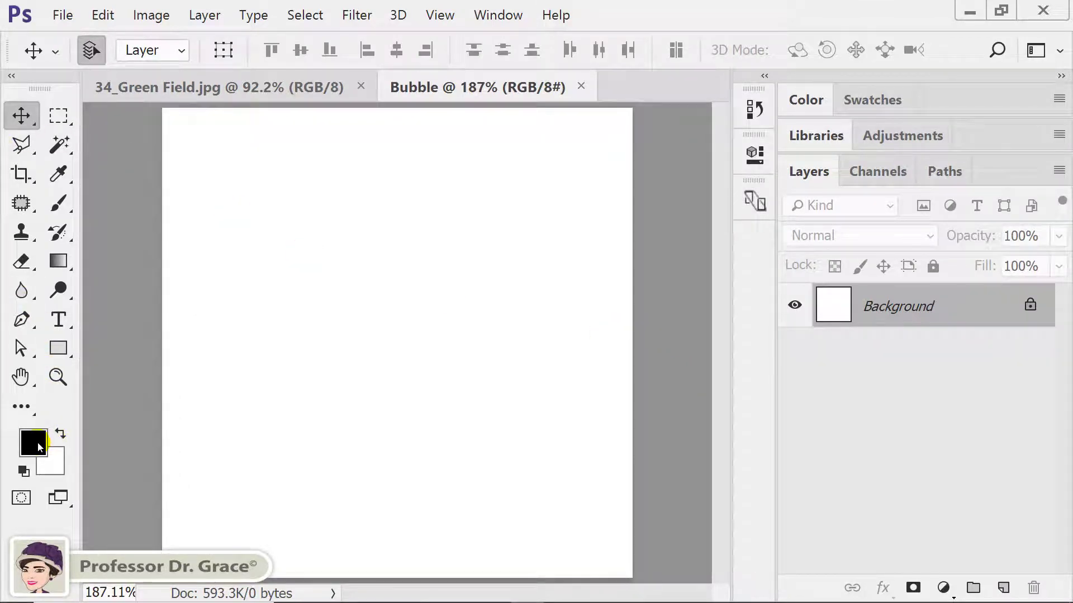
{"action": "left_click", "coordinate": [38, 443]}
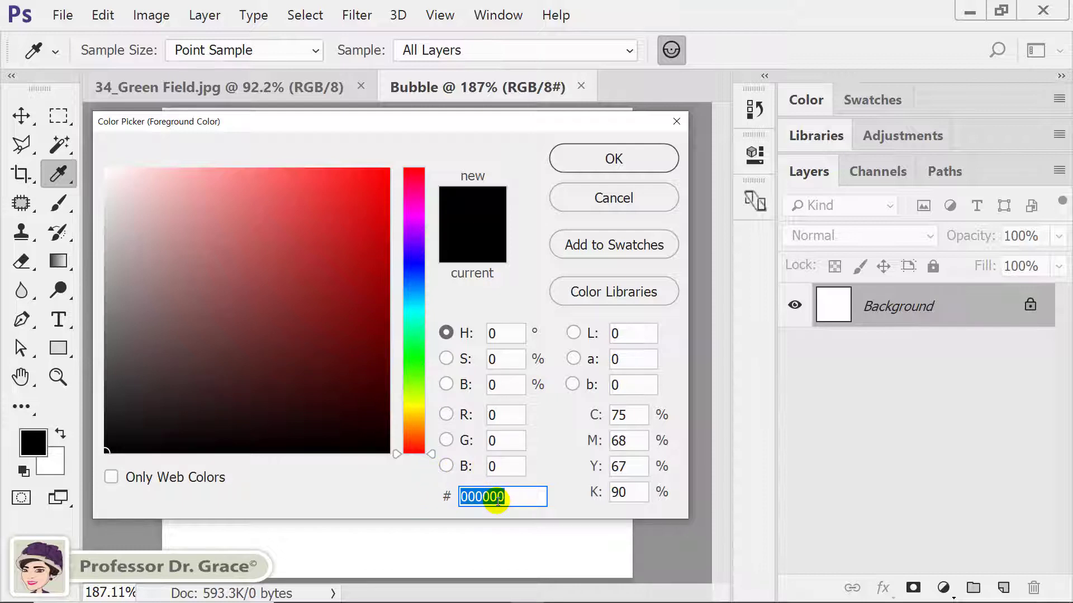
{"action": "type", "text": "61"}
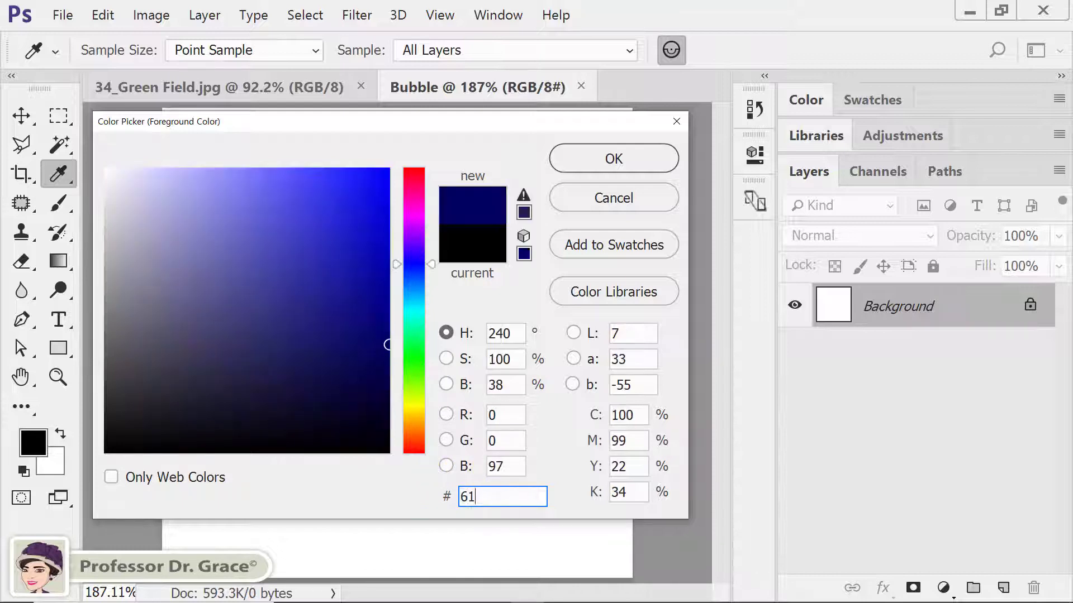
{"action": "type", "text": "61"}
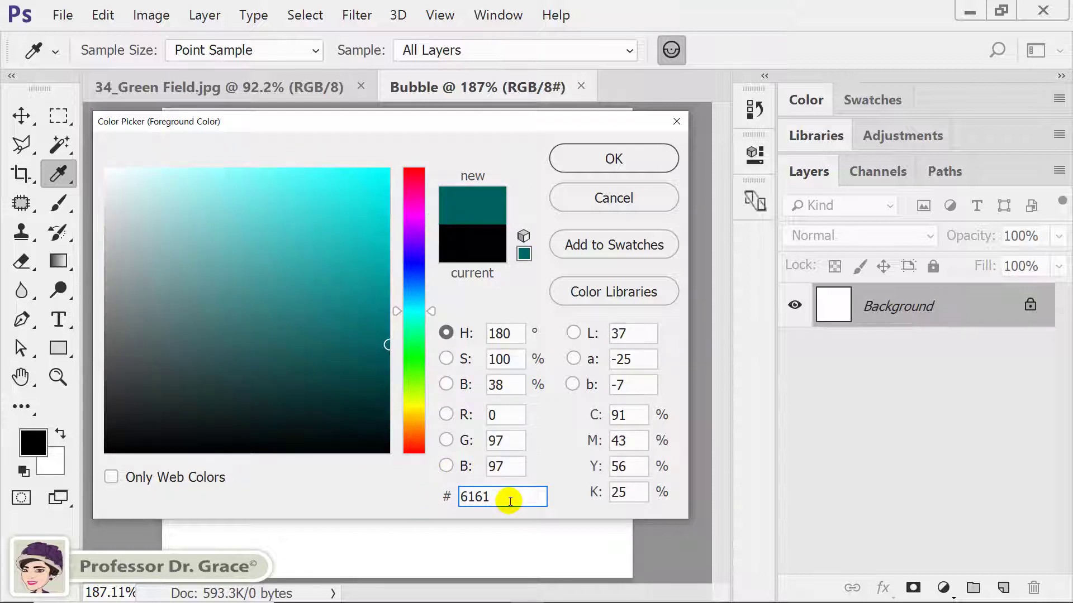
{"action": "type", "text": "61"}
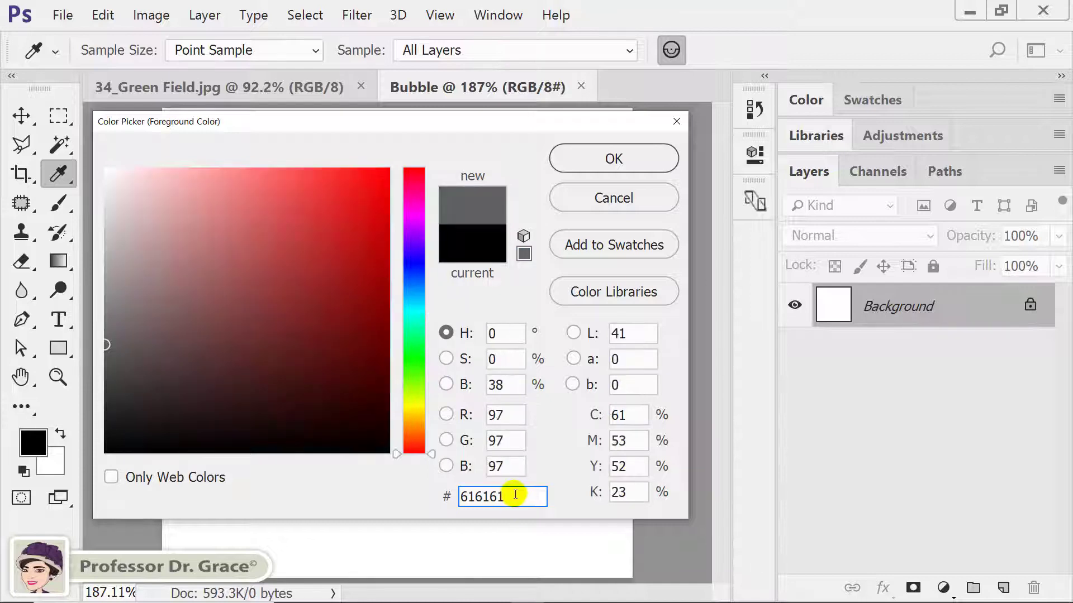
{"action": "left_click", "coordinate": [629, 164]}
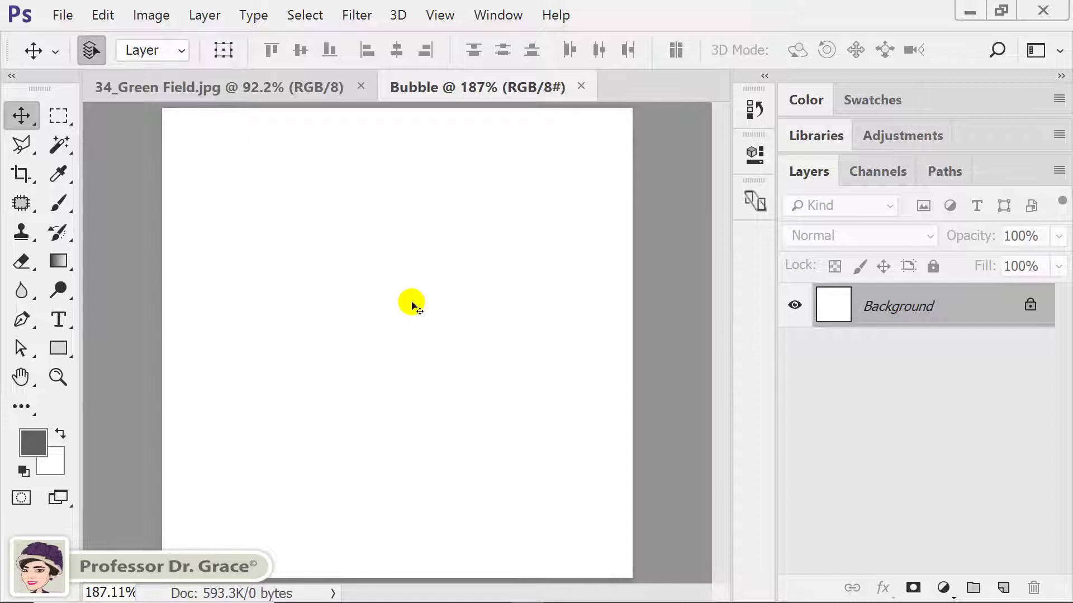
Add an empty Layer 1 and choose the Elliptical Marquee with 0 px feather
{"action": "left_click", "coordinate": [1004, 582]}
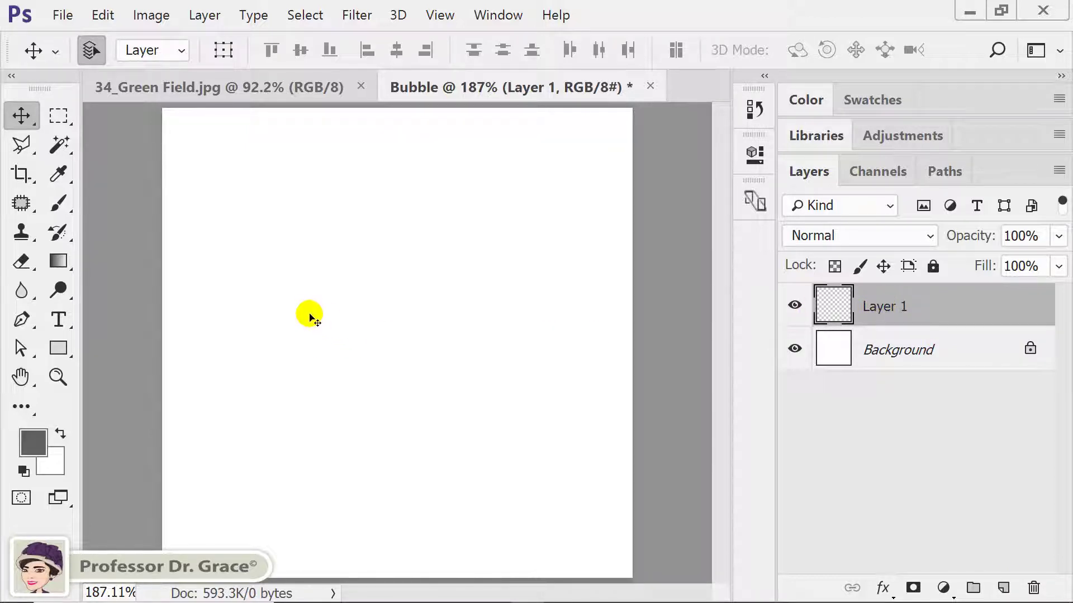
{"action": "left_click", "coordinate": [57, 117]}
{"action": "left_click_drag", "start_coordinate": [57, 119], "coordinate": [128, 144]}
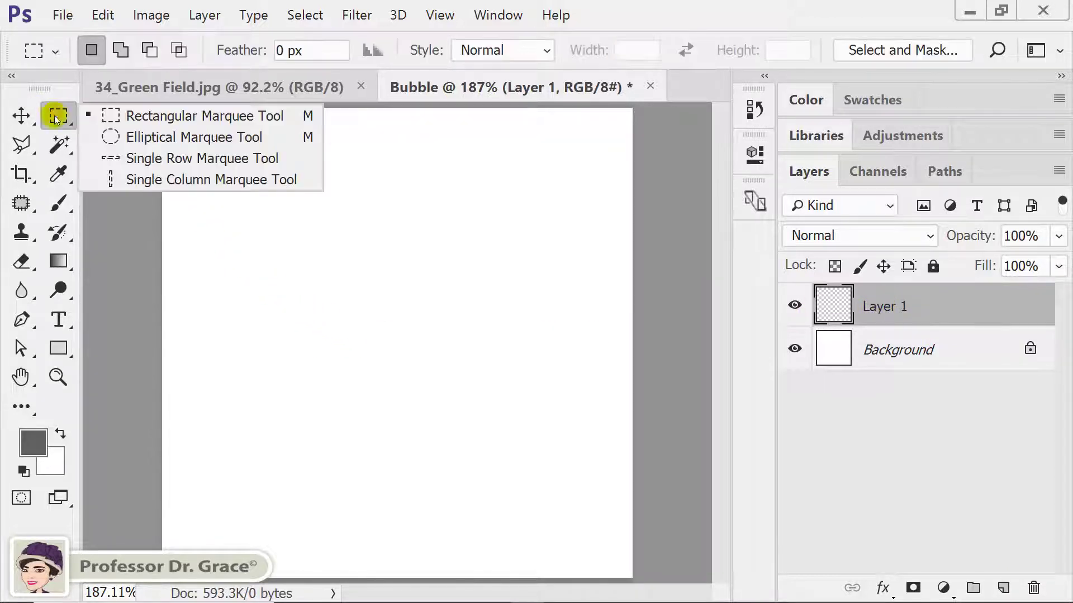
{"action": "left_click", "coordinate": [128, 144]}
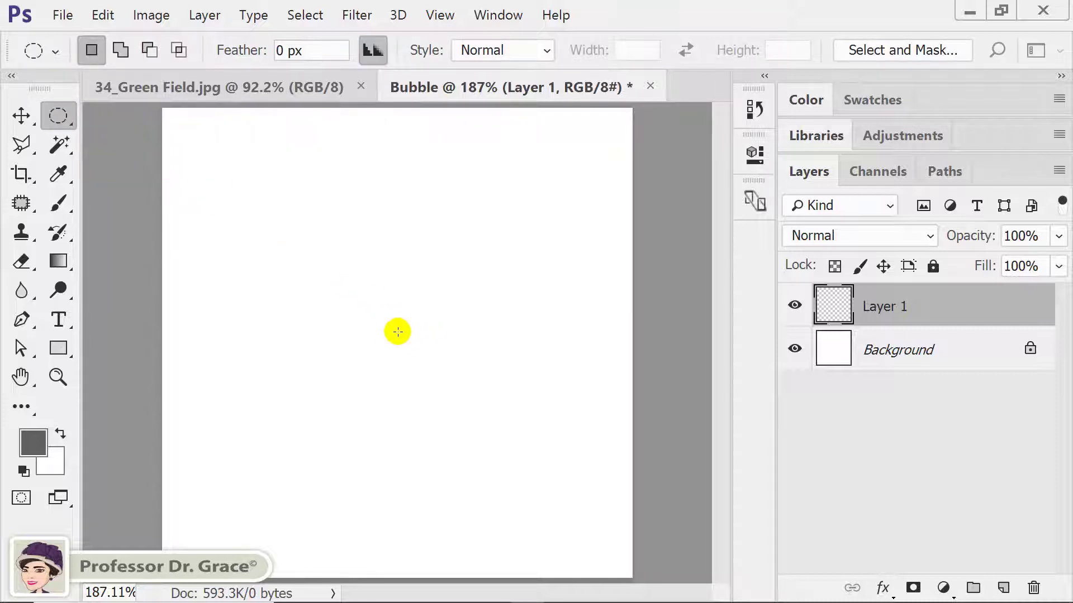
{"action": "left_click", "coordinate": [317, 50]}
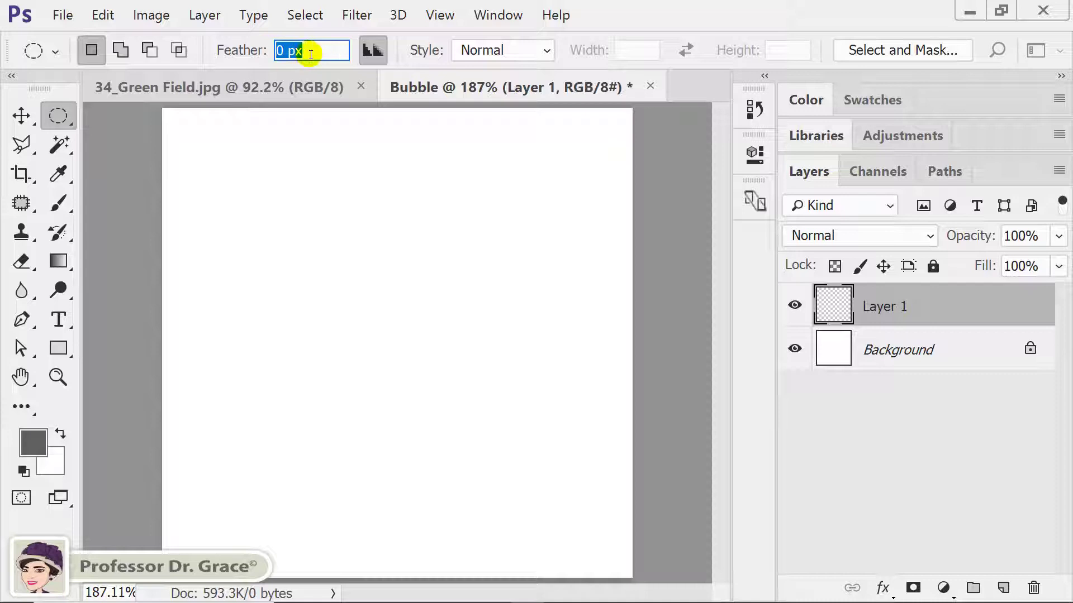
{"action": "key", "text": "Return"}
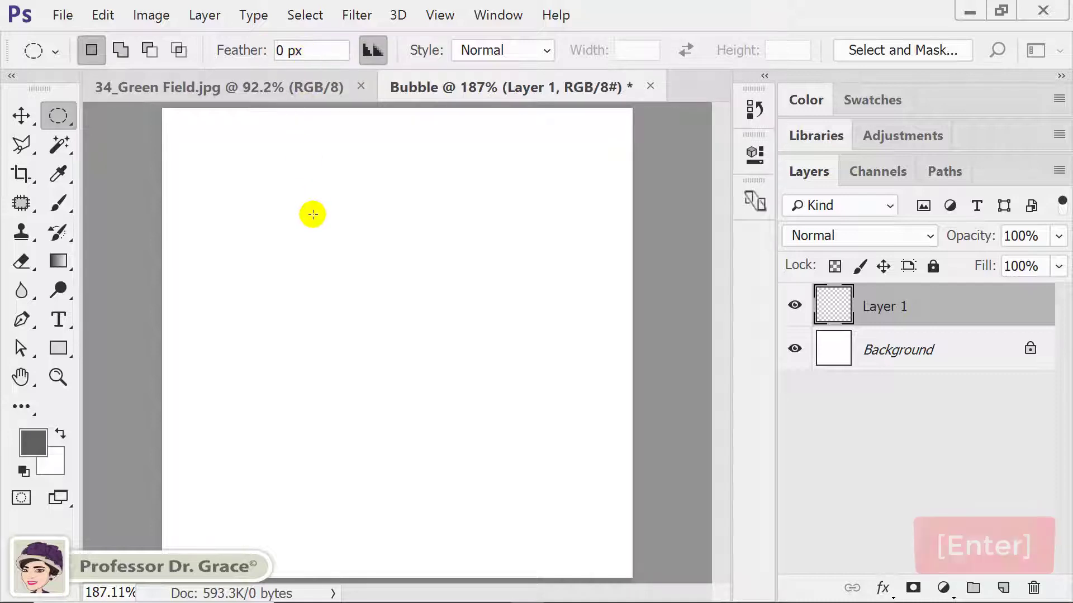
Draw a large perfect-circle selection, about 347 px, and nudge it up and left
{"action": "key", "text": "shift"}
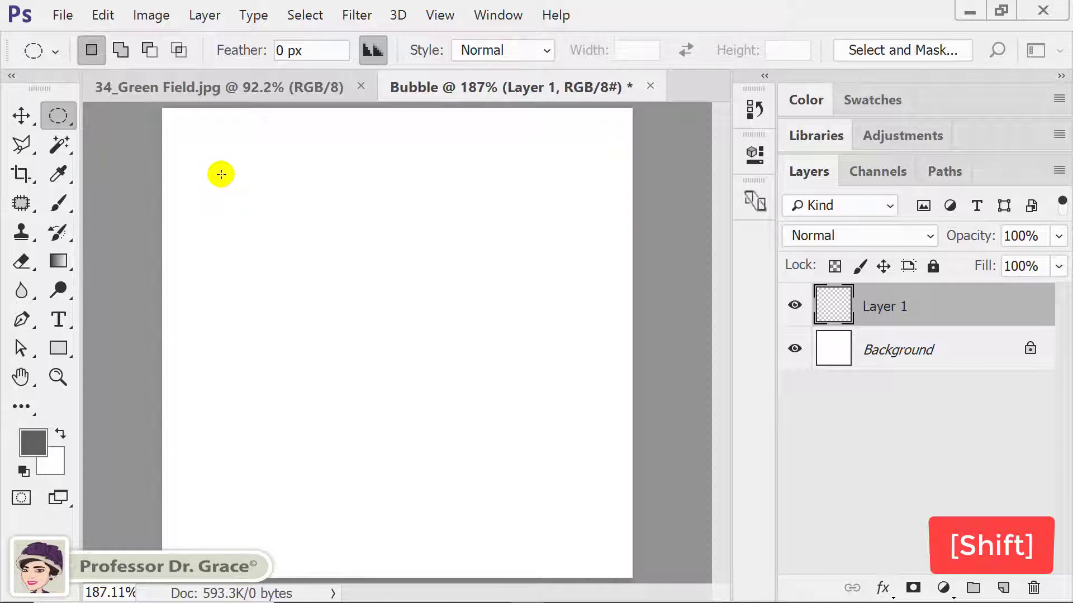
{"action": "left_click_drag", "start_coordinate": [221, 174], "coordinate": [579, 568]}
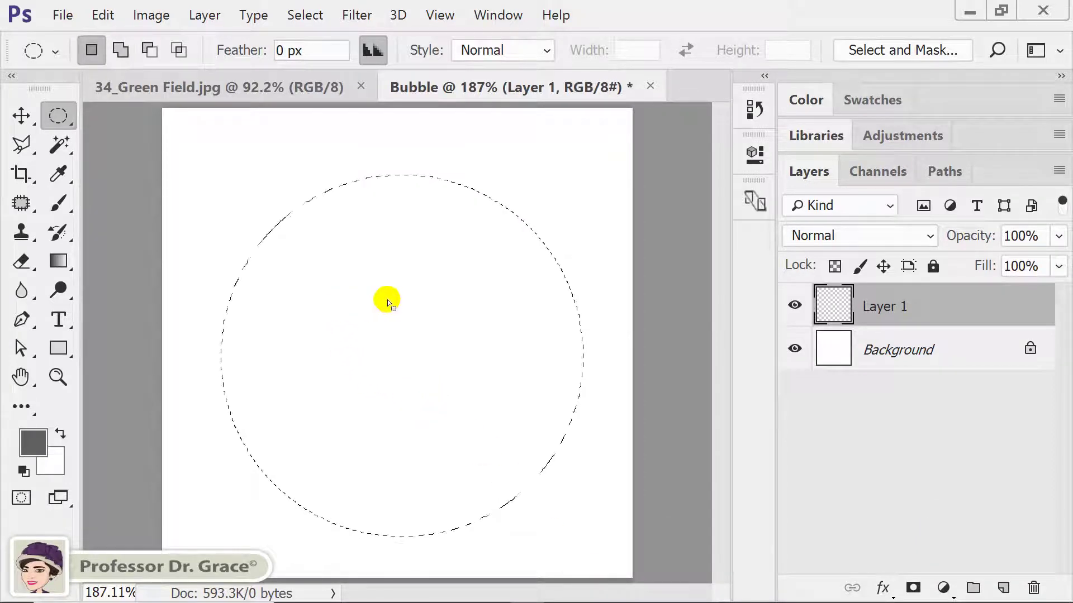
{"action": "key", "text": "Left"}
{"action": "key", "text": "Left"}
{"action": "key", "text": "Left"}
{"action": "key", "text": "Up"}
{"action": "key", "text": "Up"}
{"action": "key", "text": "Up"}
{"action": "key", "text": "b"}
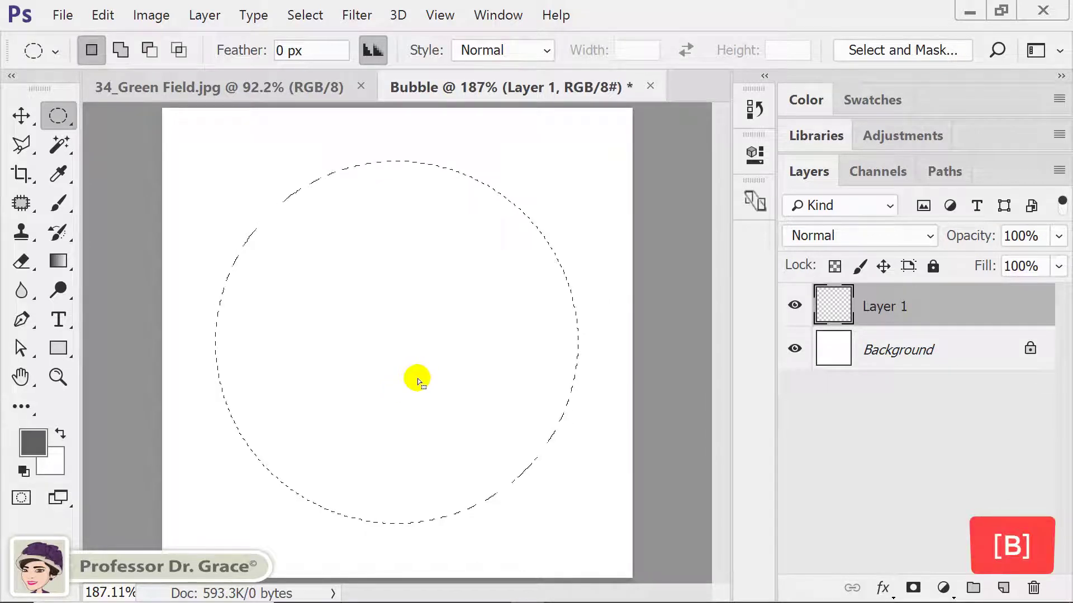
Set up the Brush tool with a soft round 150 px tip at 30% opacity
{"action": "right_click", "coordinate": [59, 204]}
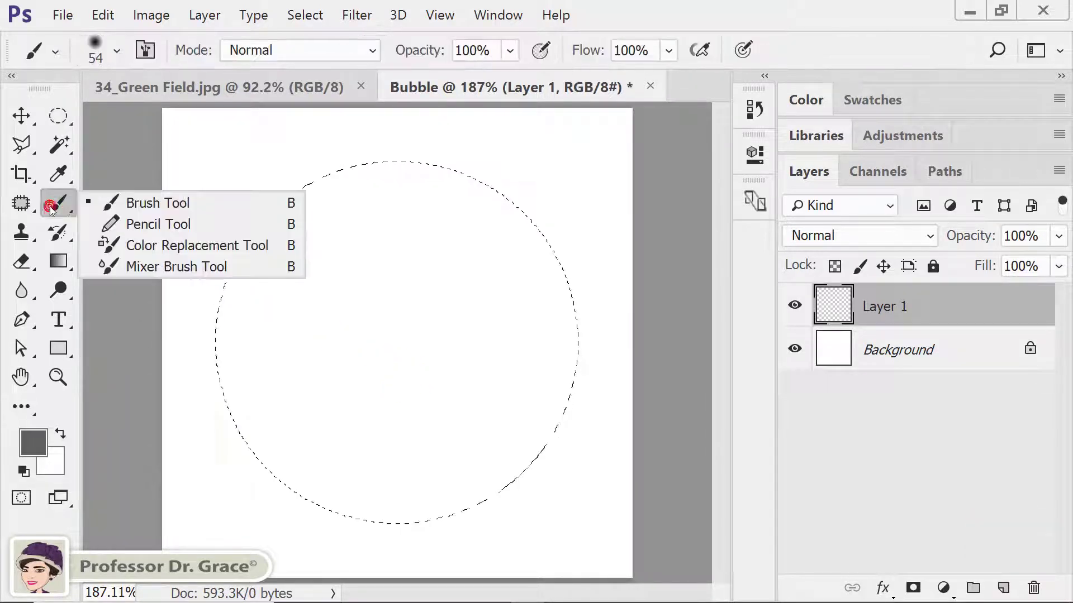
{"action": "left_click", "coordinate": [112, 202]}
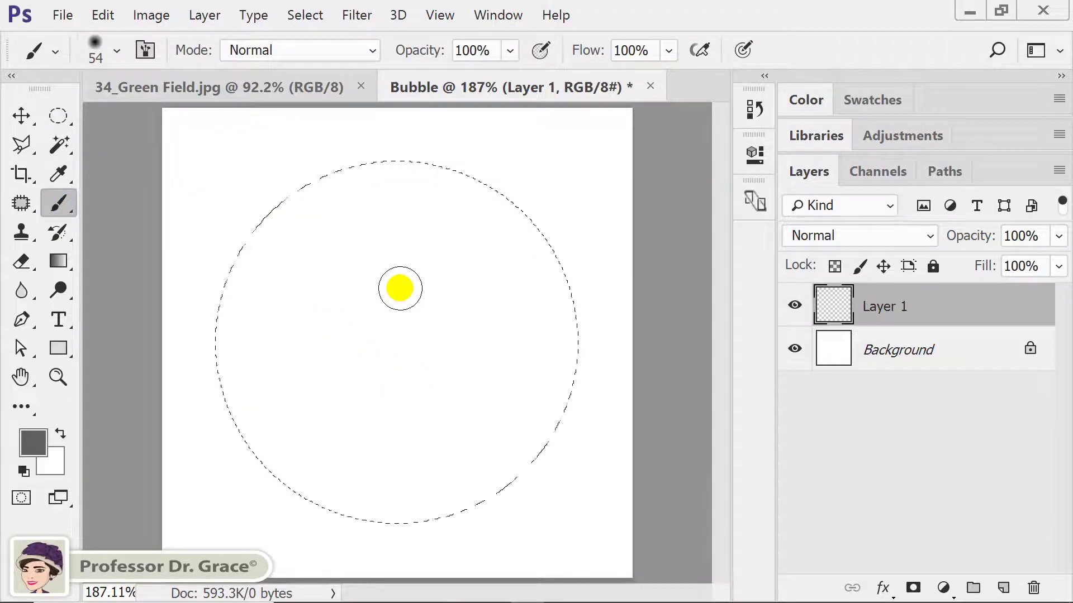
{"action": "right_click", "coordinate": [227, 159]}
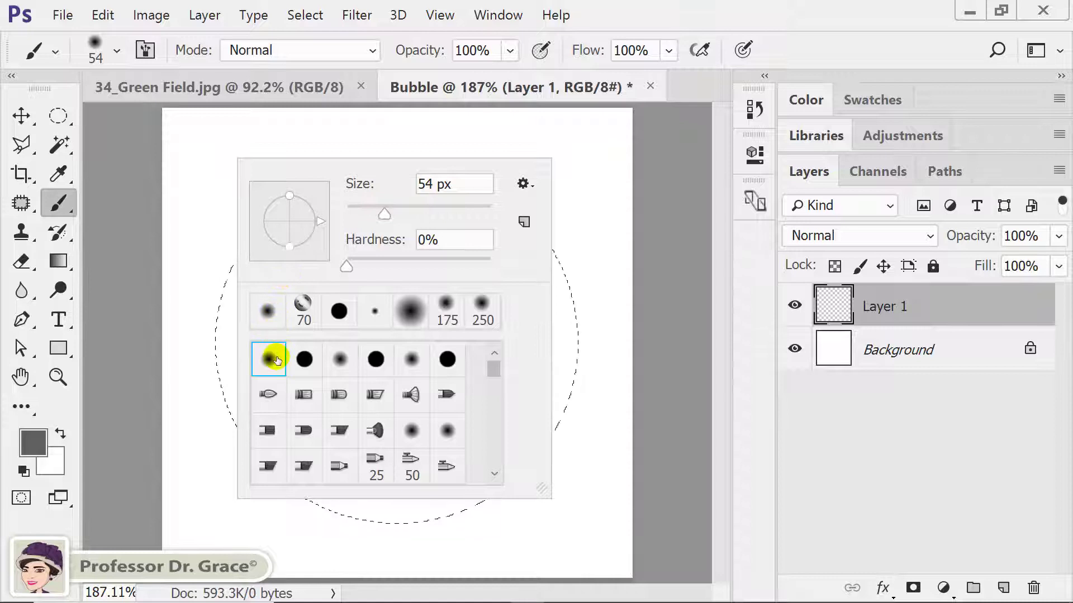
{"action": "left_click", "coordinate": [275, 362]}
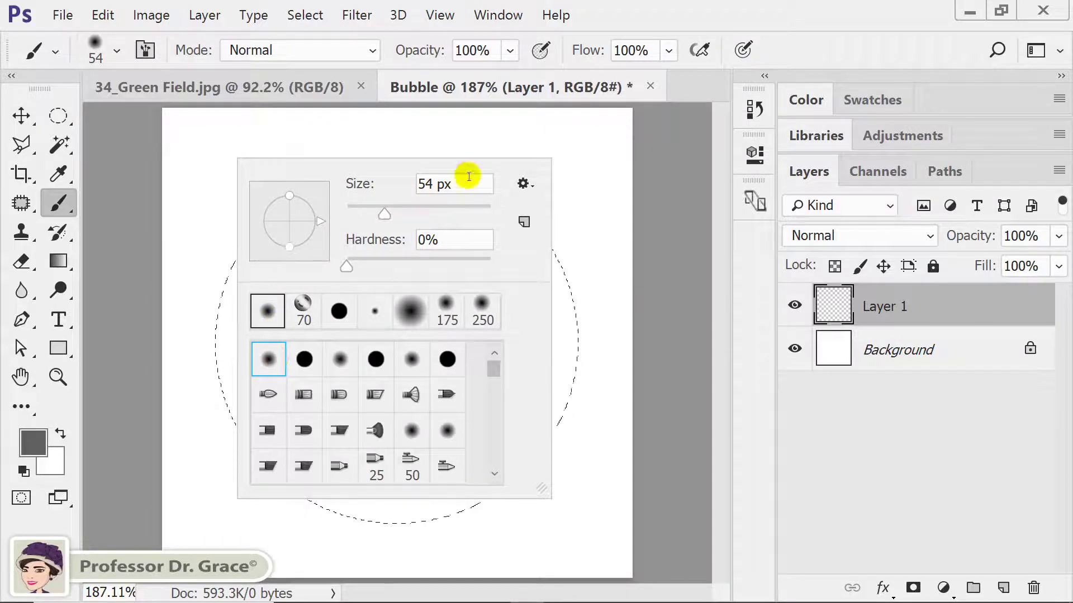
{"action": "type", "text": "1"}
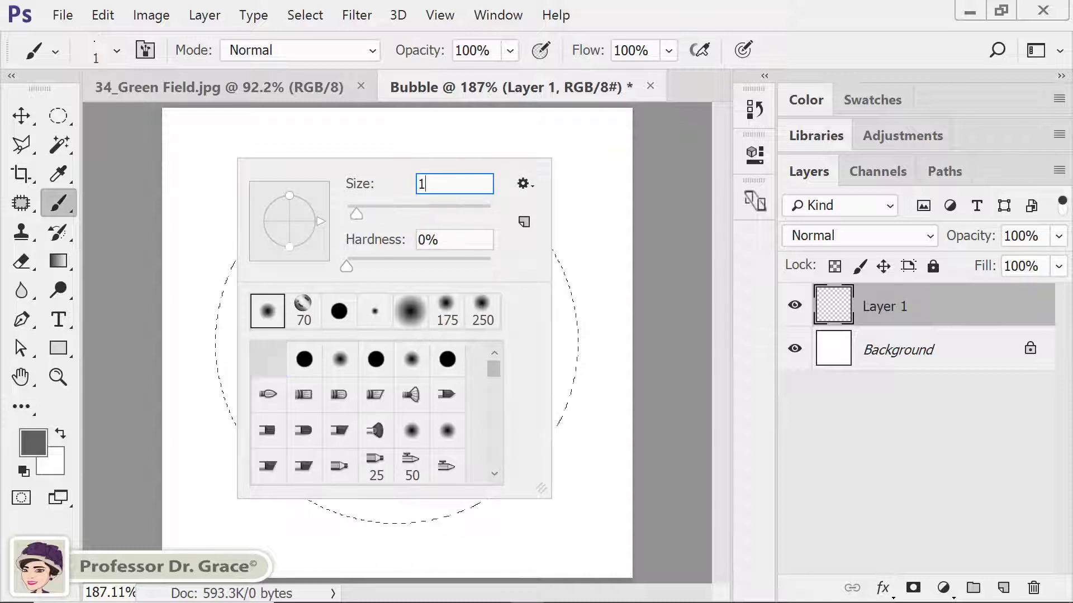
{"action": "type", "text": "50"}
{"action": "key", "text": "Return"}
{"action": "key", "text": "Return"}
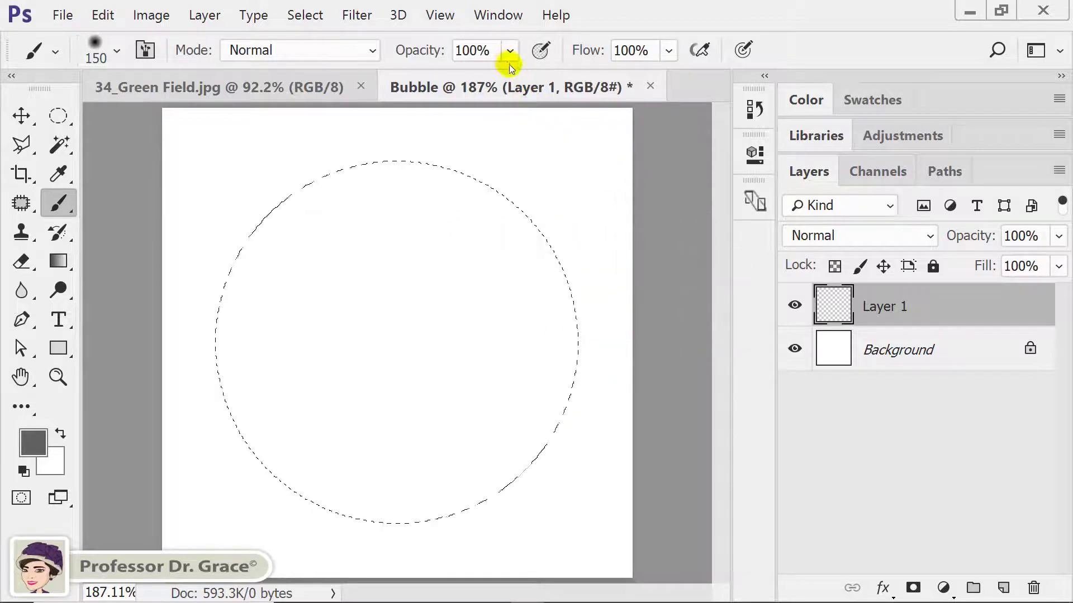
{"action": "left_click", "coordinate": [495, 50]}
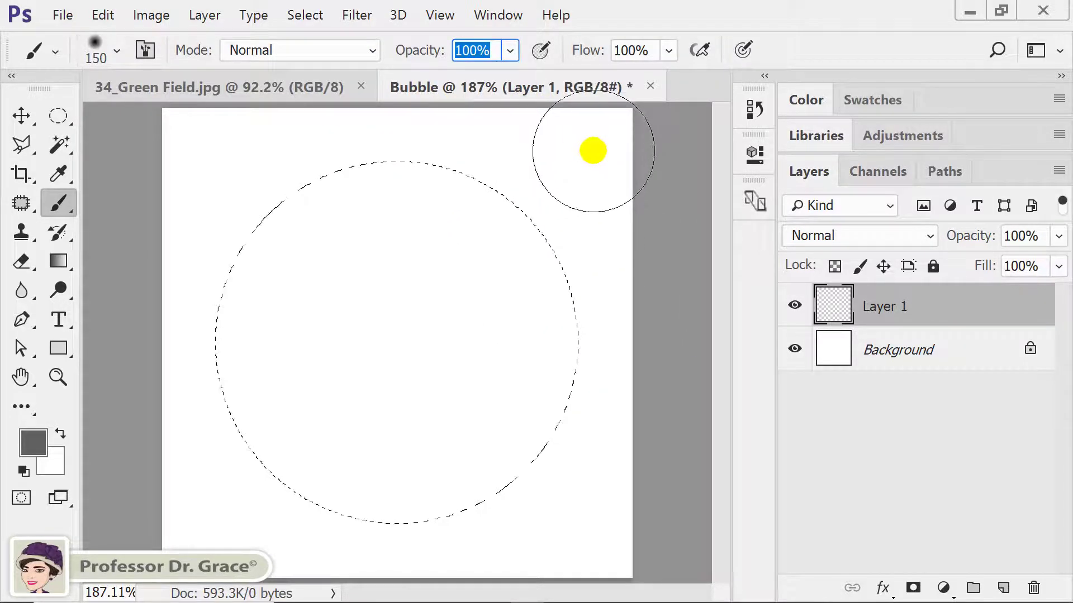
{"action": "type", "text": "30"}
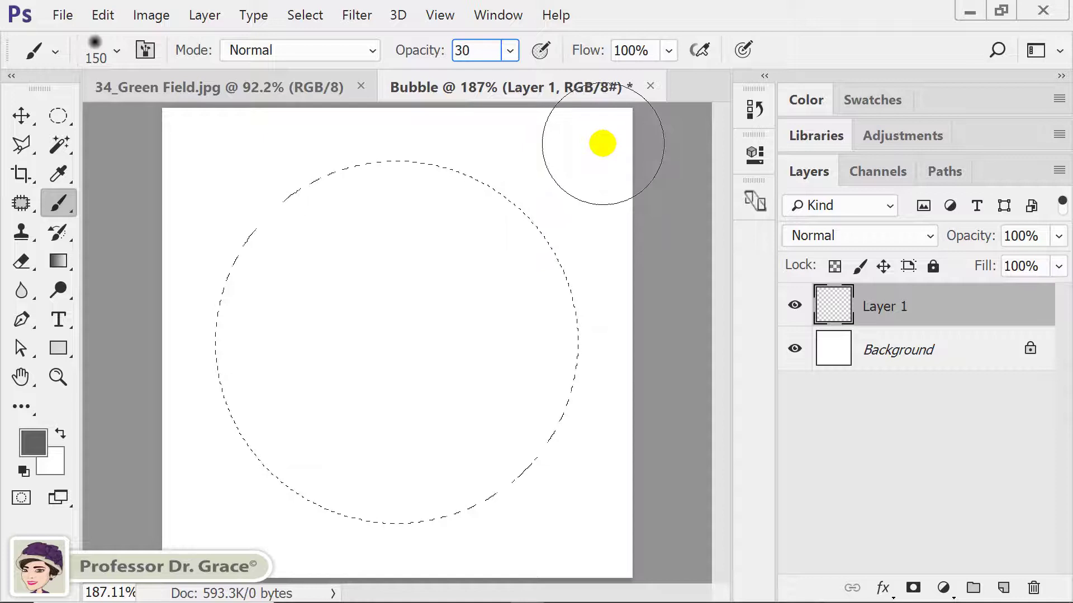
{"action": "key", "text": "Return"}
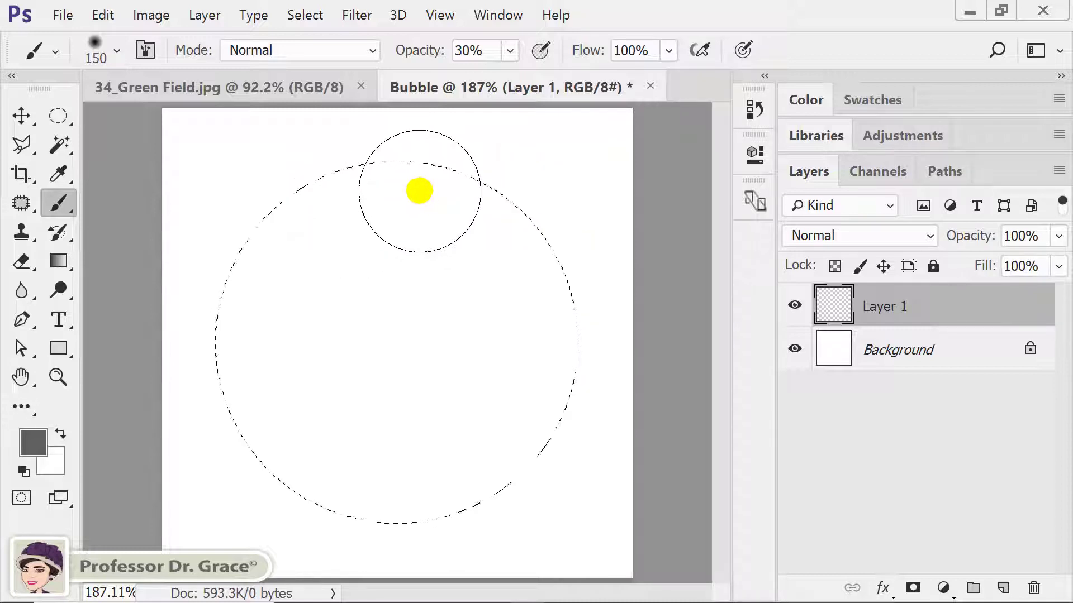
Paint soft grey shading along the top and upper-right inner edge of the circle
{"action": "mouse_move", "coordinate": [419, 186]}
{"action": "left_mouse_down"}
{"action": "mouse_move", "coordinate": [522, 217]}
{"action": "mouse_move", "coordinate": [566, 332]}
{"action": "mouse_move", "coordinate": [546, 235]}
{"action": "mouse_move", "coordinate": [489, 168]}
{"action": "mouse_move", "coordinate": [438, 156]}
{"action": "mouse_move", "coordinate": [539, 268]}
{"action": "mouse_move", "coordinate": [555, 350]}
{"action": "mouse_move", "coordinate": [561, 273]}
{"action": "mouse_move", "coordinate": [486, 156]}
{"action": "left_mouse_up"}
{"action": "mouse_move", "coordinate": [551, 183]}
{"action": "left_mouse_down"}
{"action": "mouse_move", "coordinate": [582, 307]}
{"action": "mouse_move", "coordinate": [575, 229]}
{"action": "mouse_move", "coordinate": [486, 151]}
{"action": "mouse_move", "coordinate": [598, 323]}
{"action": "left_mouse_up"}
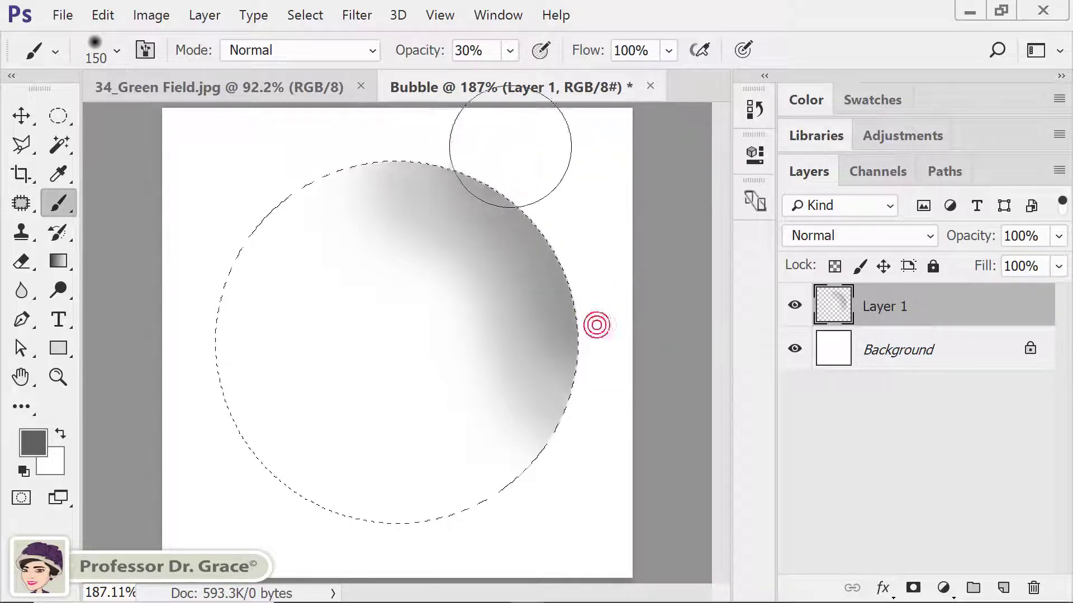
{"action": "mouse_move", "coordinate": [589, 249]}
{"action": "left_mouse_down"}
{"action": "mouse_move", "coordinate": [573, 227]}
{"action": "mouse_move", "coordinate": [593, 257]}
{"action": "left_mouse_up"}
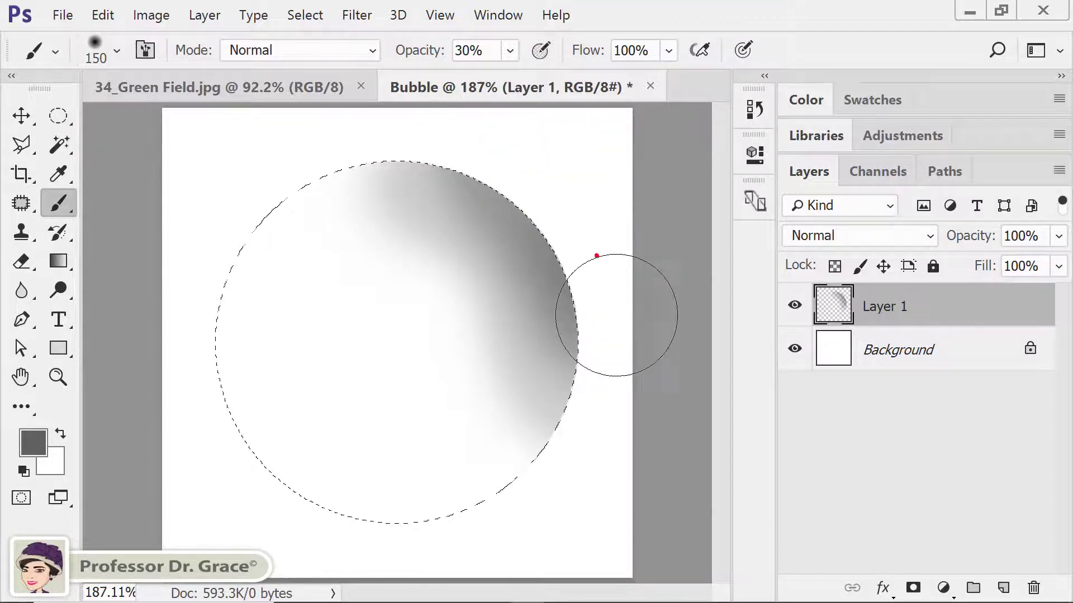
{"action": "left_click_drag", "start_coordinate": [618, 316], "coordinate": [585, 218]}
{"action": "mouse_move", "coordinate": [541, 166]}
{"action": "left_mouse_down"}
{"action": "mouse_move", "coordinate": [474, 139]}
{"action": "mouse_move", "coordinate": [593, 244]}
{"action": "mouse_move", "coordinate": [584, 256]}
{"action": "left_mouse_up"}
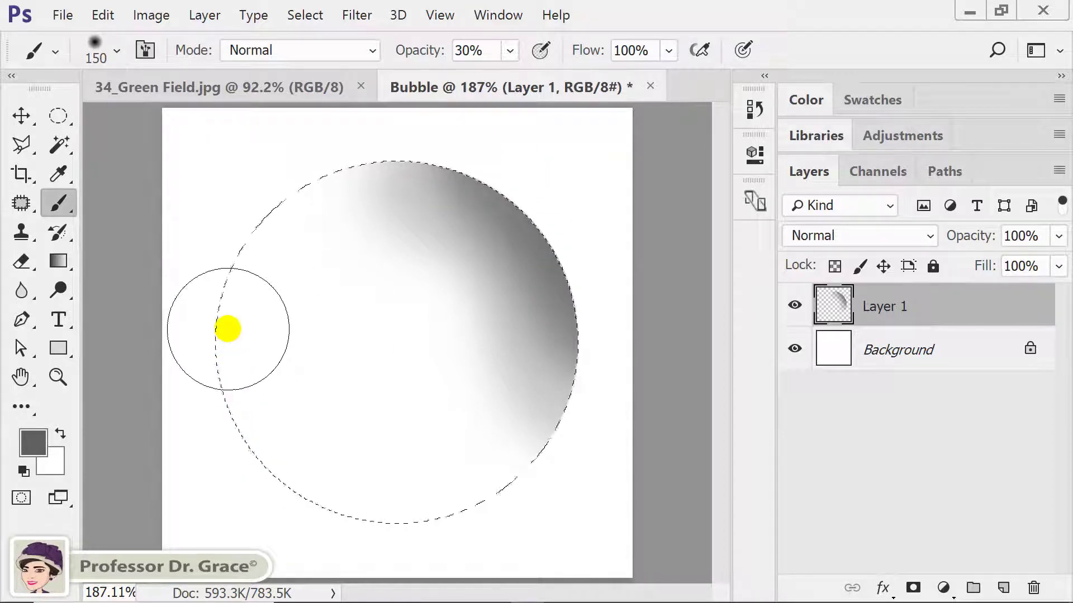
Shade the circle's left, lower-left and bottom edges, keeping the centre white
{"action": "mouse_move", "coordinate": [228, 328]}
{"action": "left_mouse_down"}
{"action": "mouse_move", "coordinate": [428, 513]}
{"action": "mouse_move", "coordinate": [234, 424]}
{"action": "mouse_move", "coordinate": [216, 311]}
{"action": "mouse_move", "coordinate": [232, 275]}
{"action": "mouse_move", "coordinate": [233, 286]}
{"action": "left_mouse_up"}
{"action": "left_click_drag", "start_coordinate": [326, 473], "coordinate": [426, 491]}
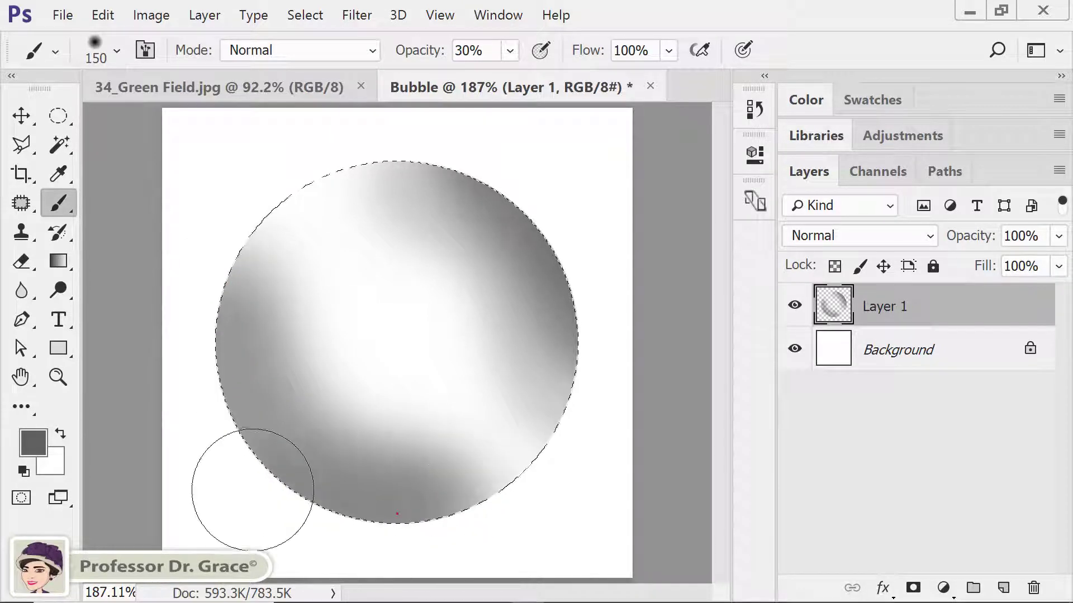
{"action": "left_click", "coordinate": [195, 365]}
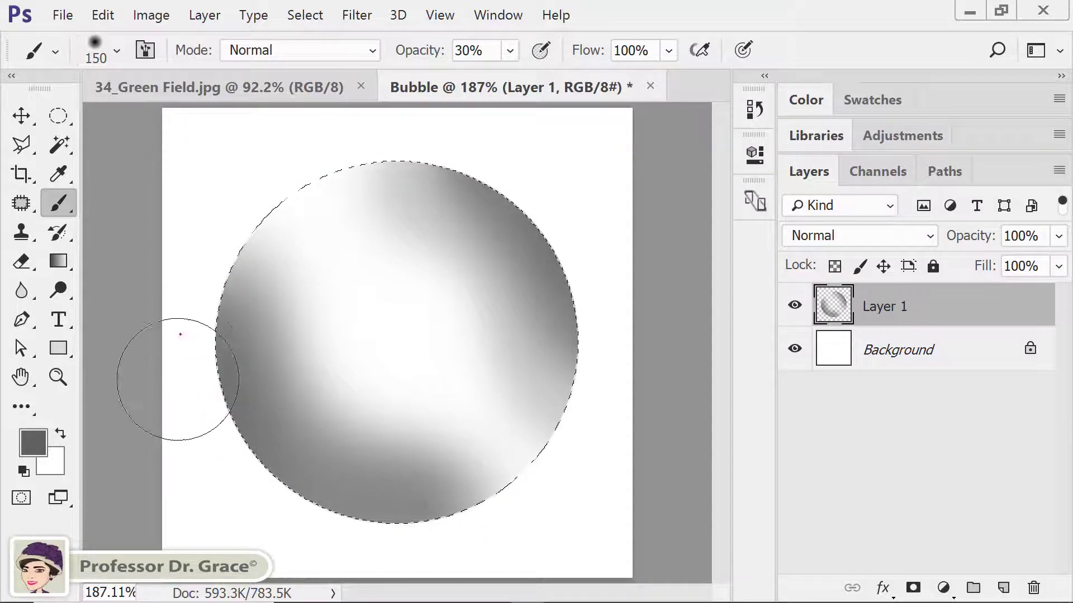
{"action": "mouse_move", "coordinate": [181, 429]}
{"action": "left_mouse_down"}
{"action": "mouse_move", "coordinate": [225, 419]}
{"action": "mouse_move", "coordinate": [257, 498]}
{"action": "mouse_move", "coordinate": [333, 536]}
{"action": "mouse_move", "coordinate": [227, 479]}
{"action": "mouse_move", "coordinate": [196, 378]}
{"action": "mouse_move", "coordinate": [175, 352]}
{"action": "mouse_move", "coordinate": [182, 419]}
{"action": "left_mouse_up"}
{"action": "left_click", "coordinate": [445, 543]}
{"action": "left_click", "coordinate": [248, 512]}
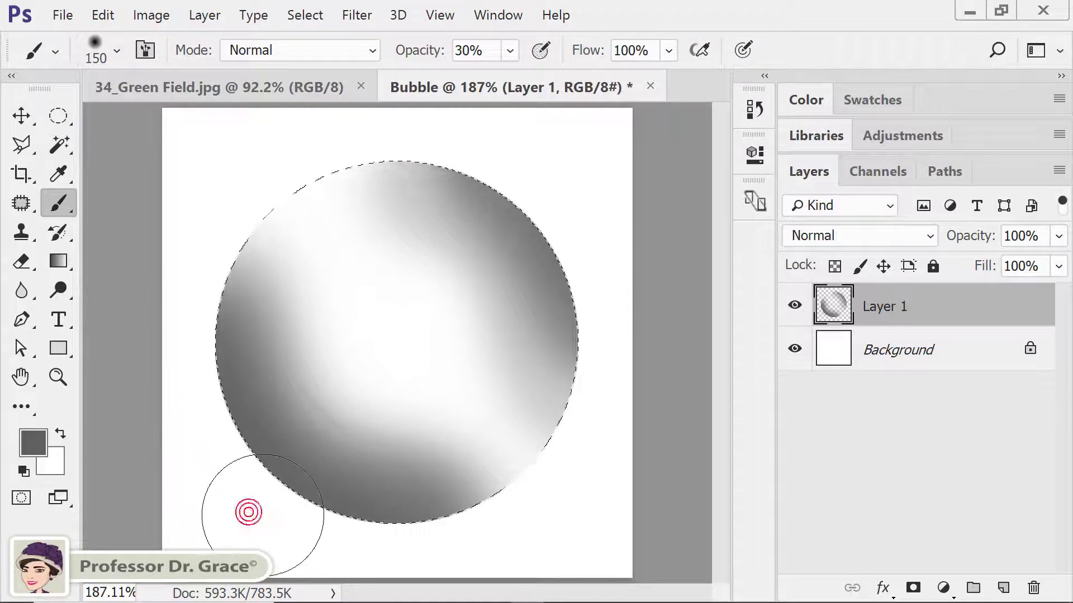
{"action": "mouse_move", "coordinate": [262, 515]}
{"action": "left_mouse_down"}
{"action": "mouse_move", "coordinate": [331, 541]}
{"action": "mouse_move", "coordinate": [271, 467]}
{"action": "mouse_move", "coordinate": [192, 412]}
{"action": "mouse_move", "coordinate": [196, 347]}
{"action": "mouse_move", "coordinate": [240, 456]}
{"action": "left_mouse_up"}
{"action": "left_click", "coordinate": [268, 482]}
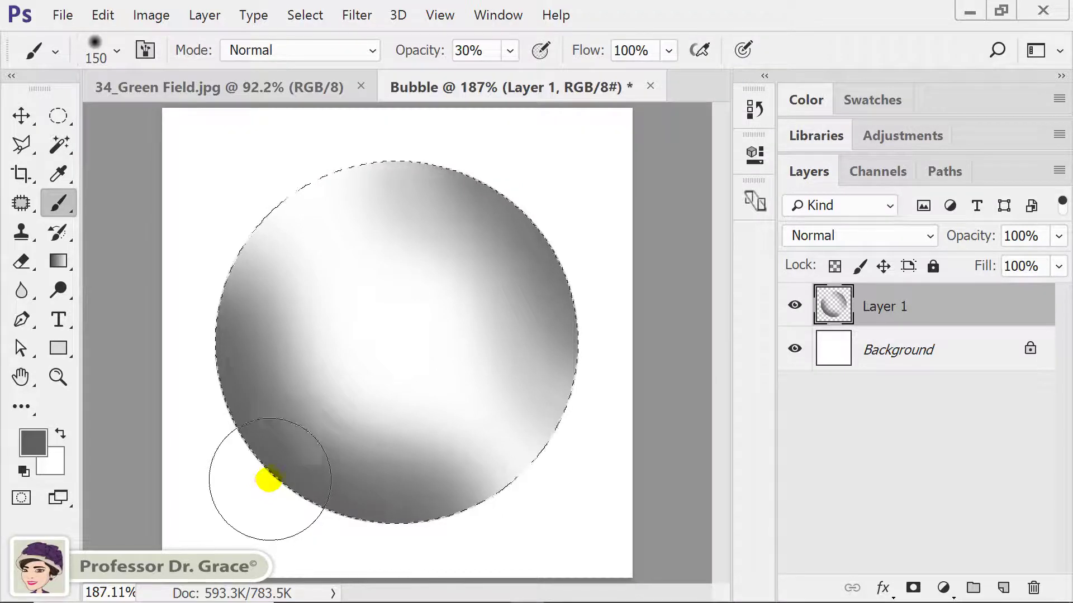
On a new Layer 2, stroke the circle selection with a 1 px grey line
{"action": "left_click", "coordinate": [1009, 588]}
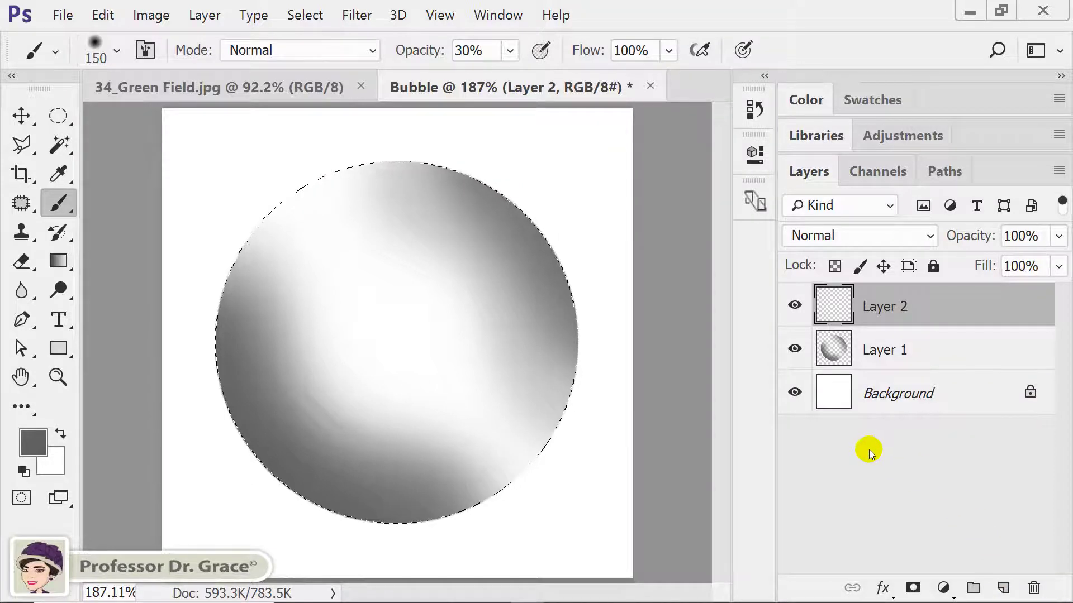
{"action": "left_click", "coordinate": [62, 115]}
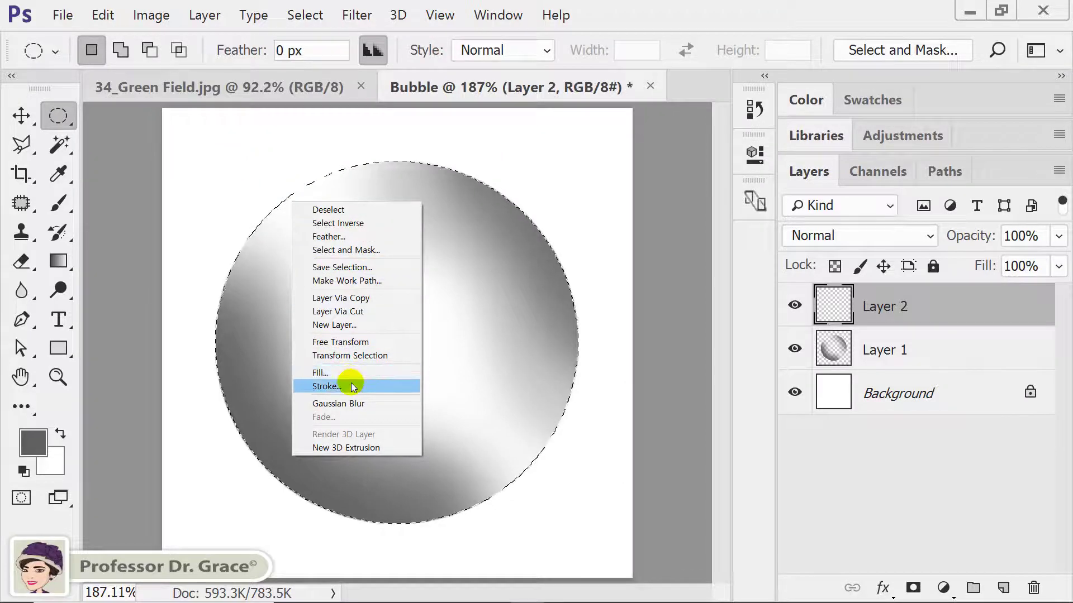
{"action": "left_click", "coordinate": [351, 385]}
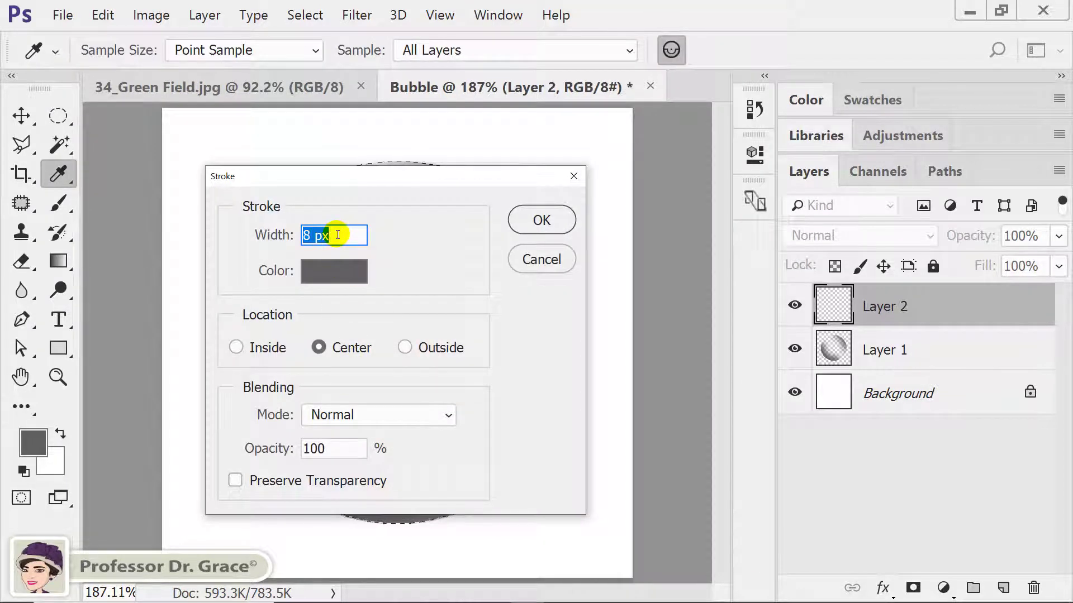
{"action": "type", "text": "1"}
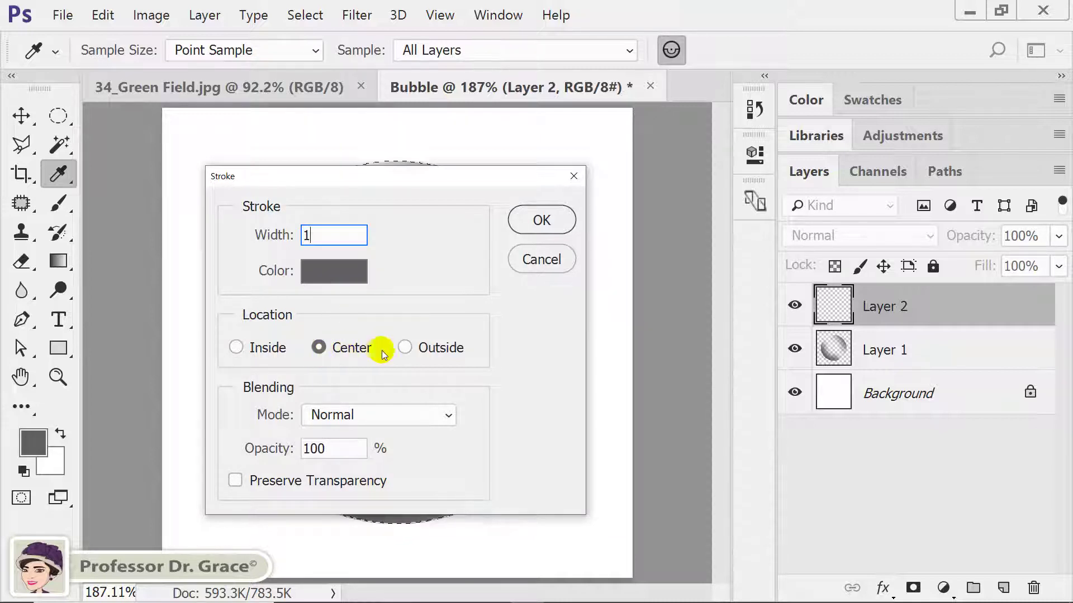
{"action": "left_click", "coordinate": [530, 223]}
{"action": "key", "text": "m"}
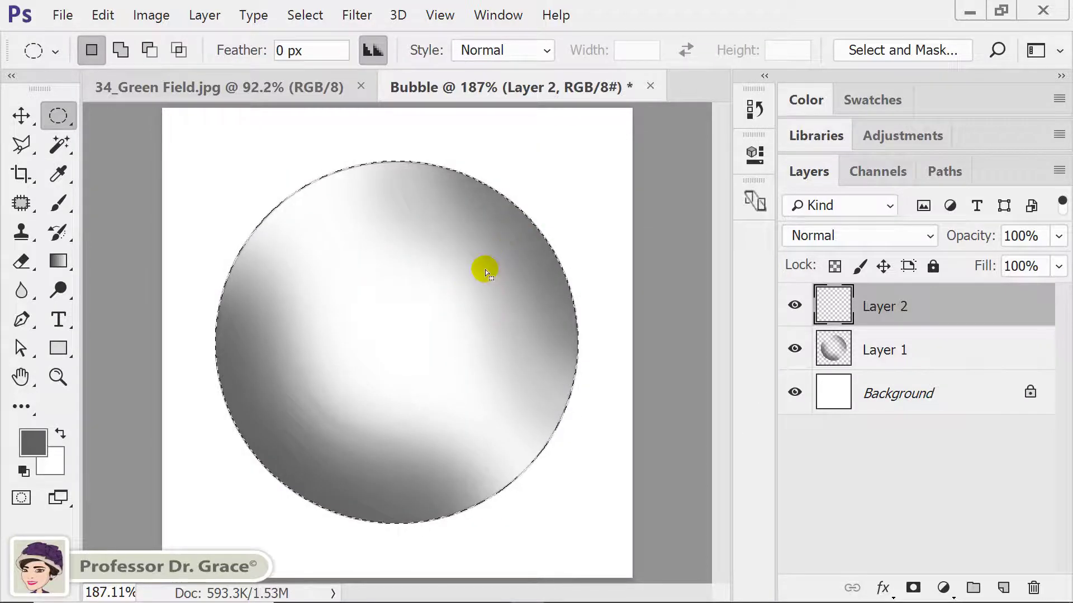
On a new Layer 3, stroke the circle with an 8 px grey ring, then deselect
{"action": "left_click", "coordinate": [1003, 588]}
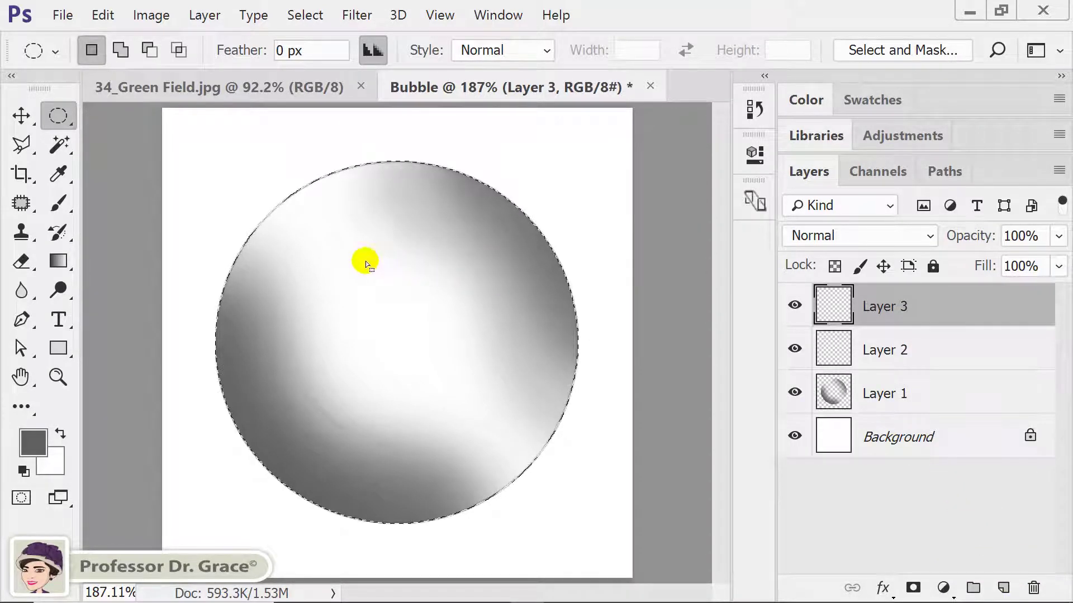
{"action": "right_click", "coordinate": [312, 220]}
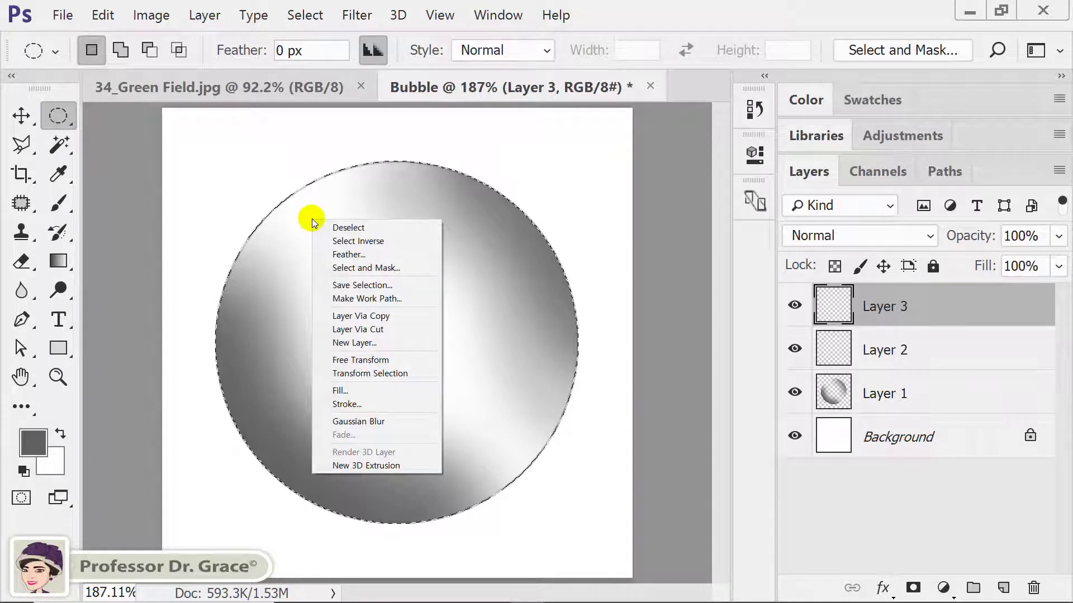
{"action": "left_click", "coordinate": [383, 400]}
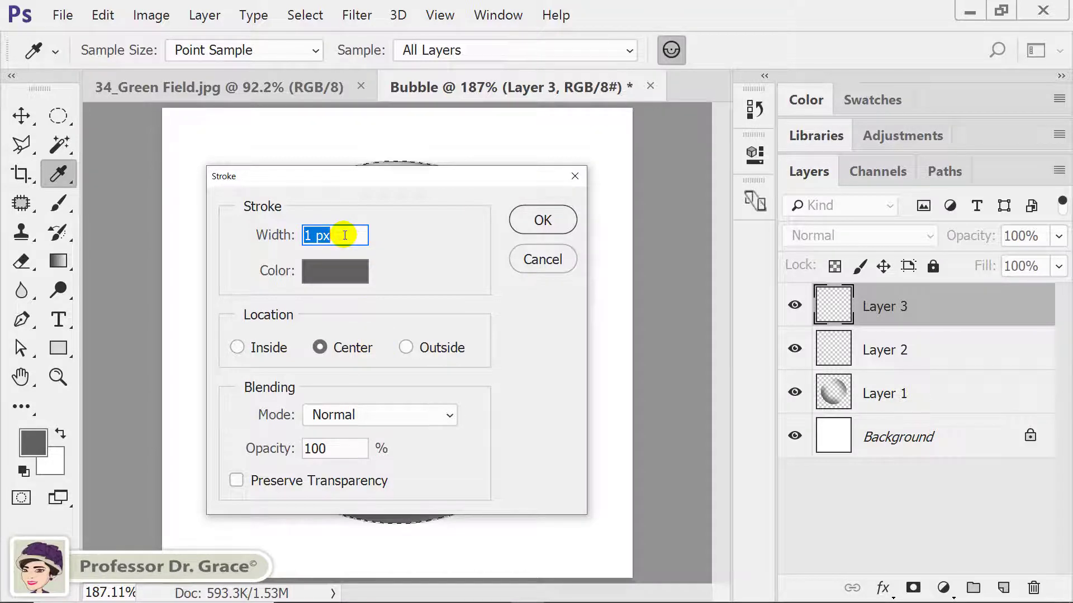
{"action": "type", "text": "8"}
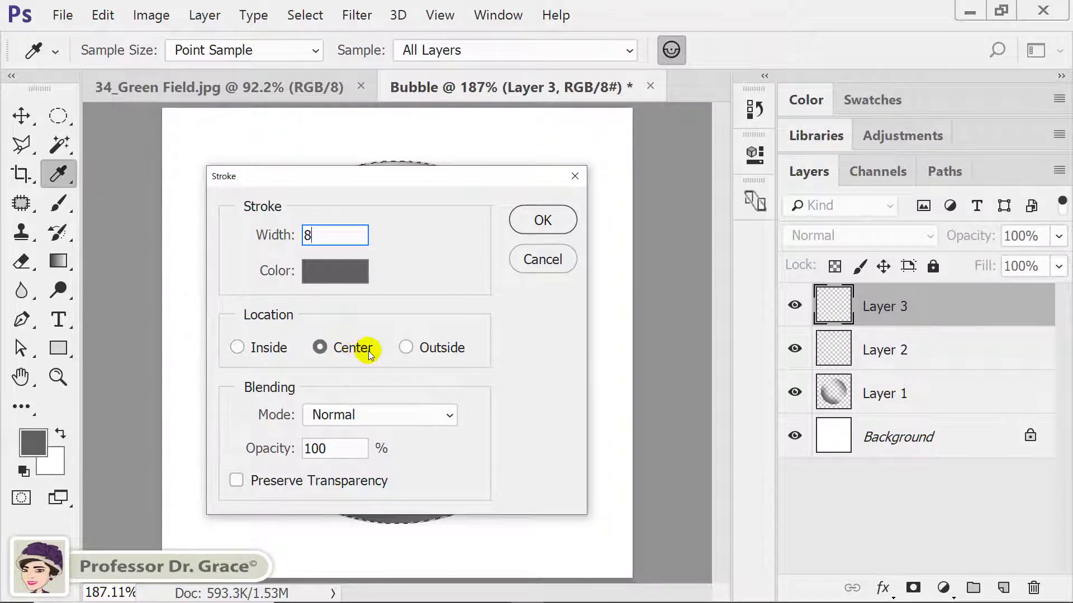
{"action": "left_click", "coordinate": [545, 222]}
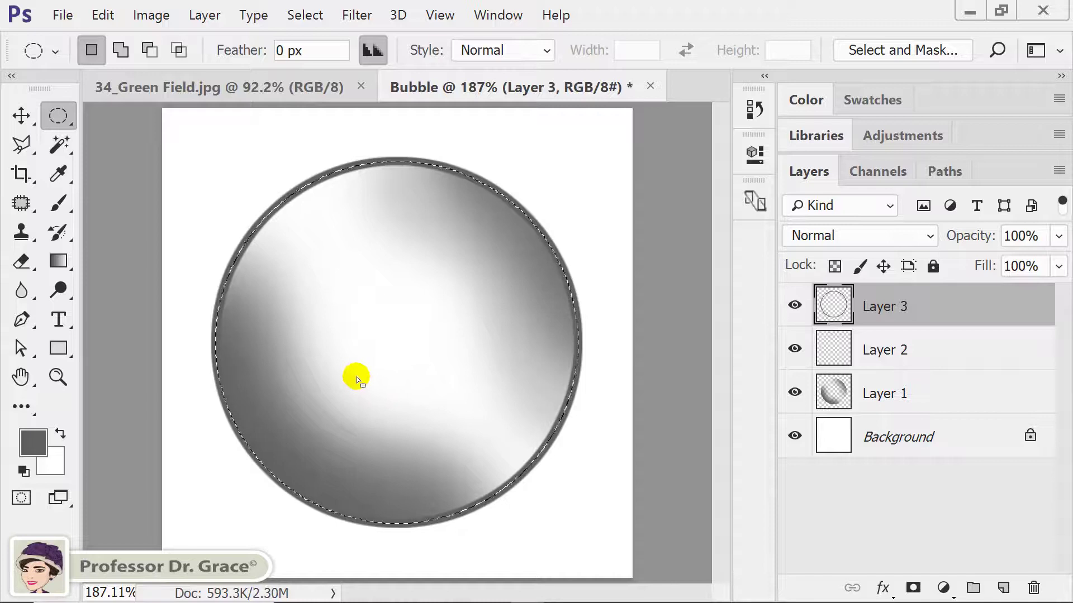
{"action": "key", "text": "ctrl+d"}
{"action": "key", "text": "ctrl+d"}
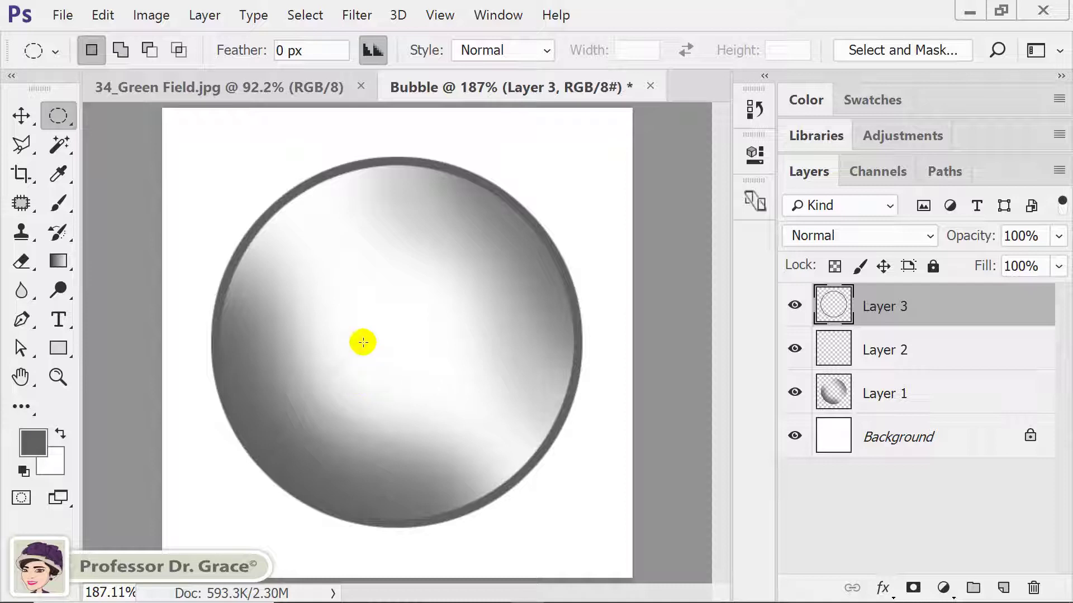
Apply a Gaussian Blur with radius 8 pixels to the Layer 3 ring
{"action": "left_click", "coordinate": [356, 17]}
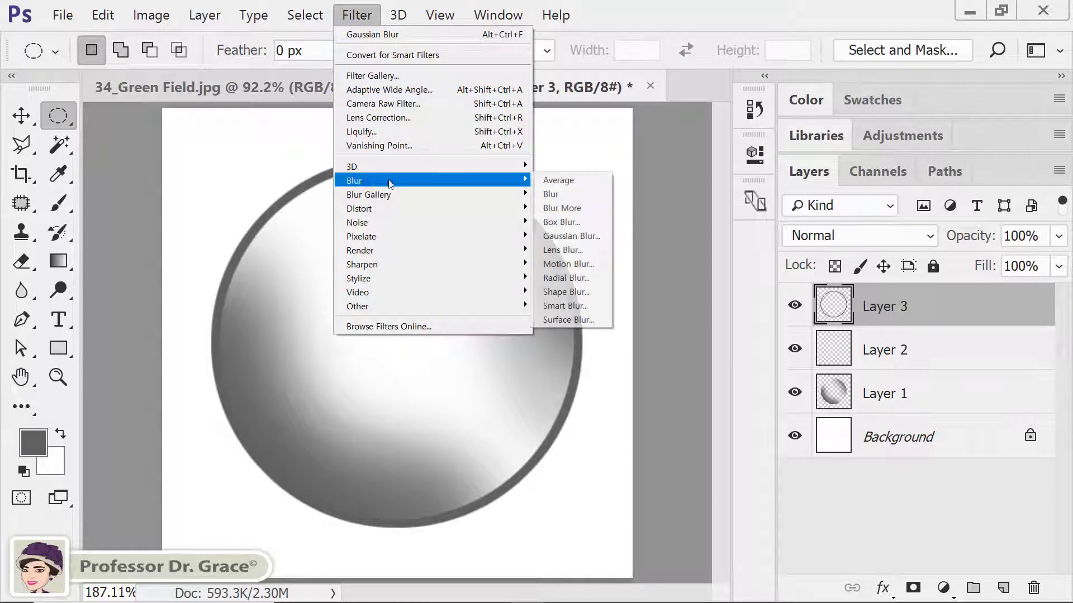
{"action": "mouse_move", "coordinate": [355, 180]}
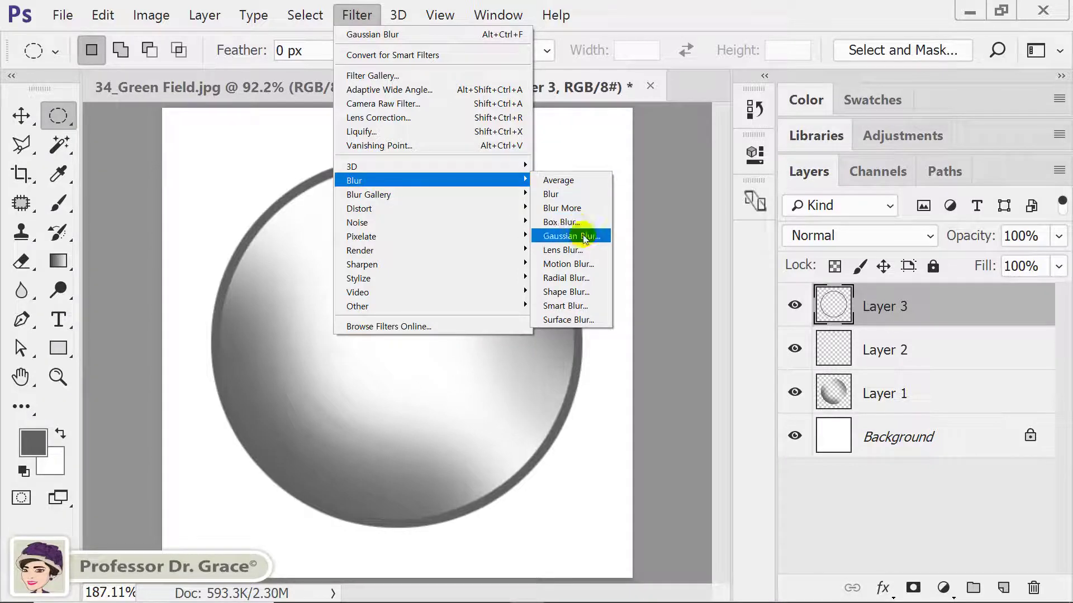
{"action": "left_click", "coordinate": [584, 237]}
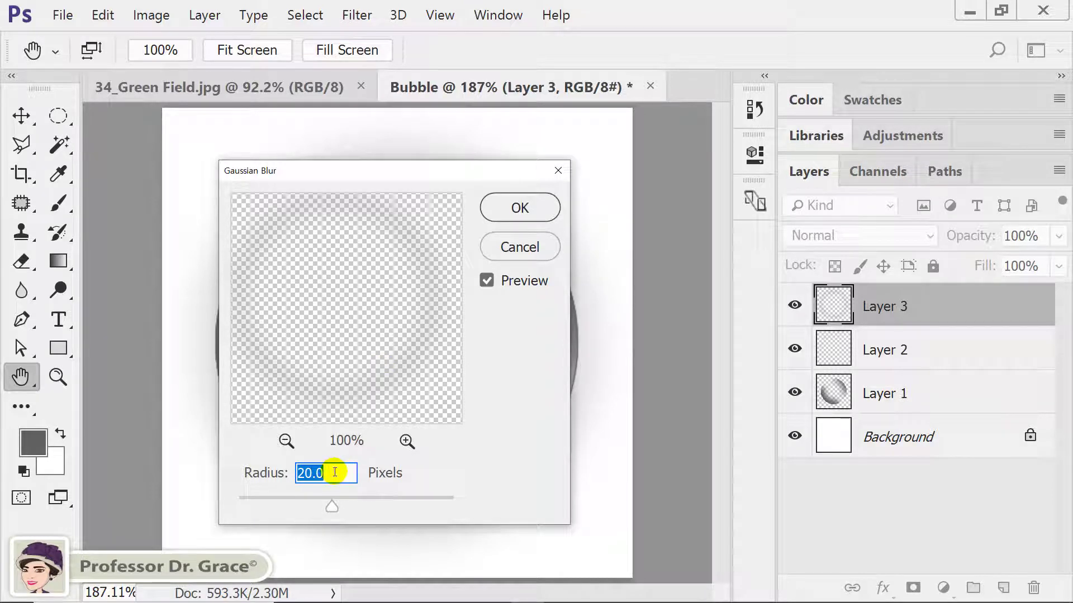
{"action": "type", "text": "8"}
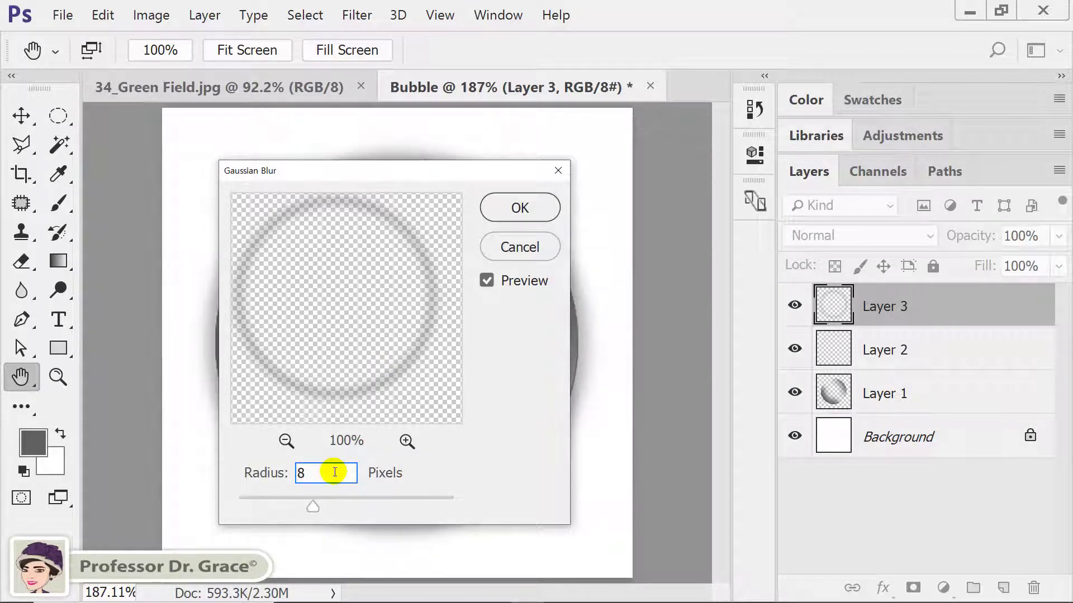
{"action": "left_click", "coordinate": [507, 208]}
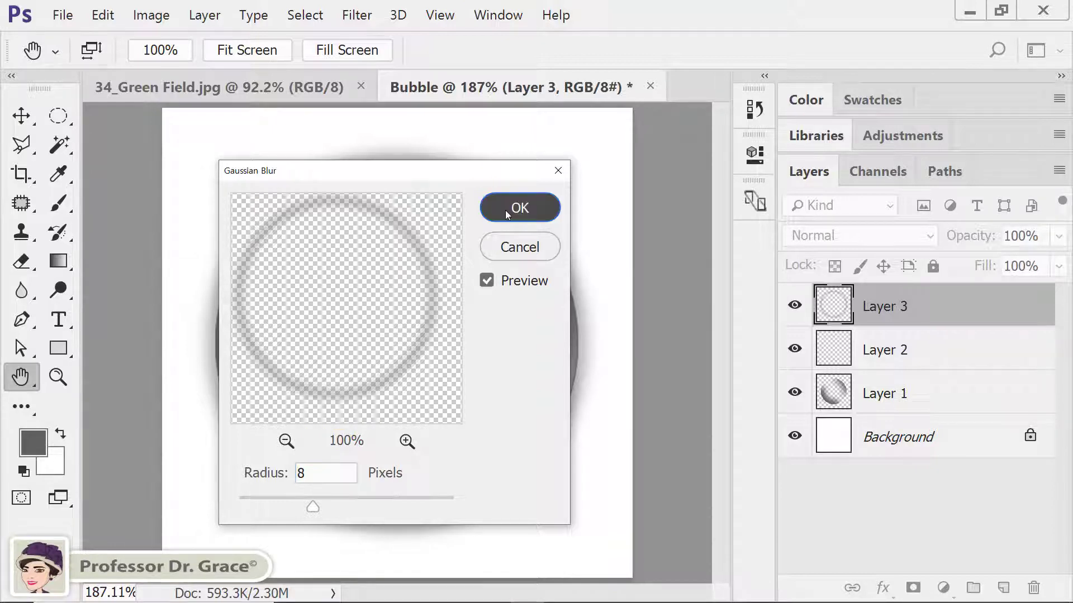
{"action": "key", "text": "m"}
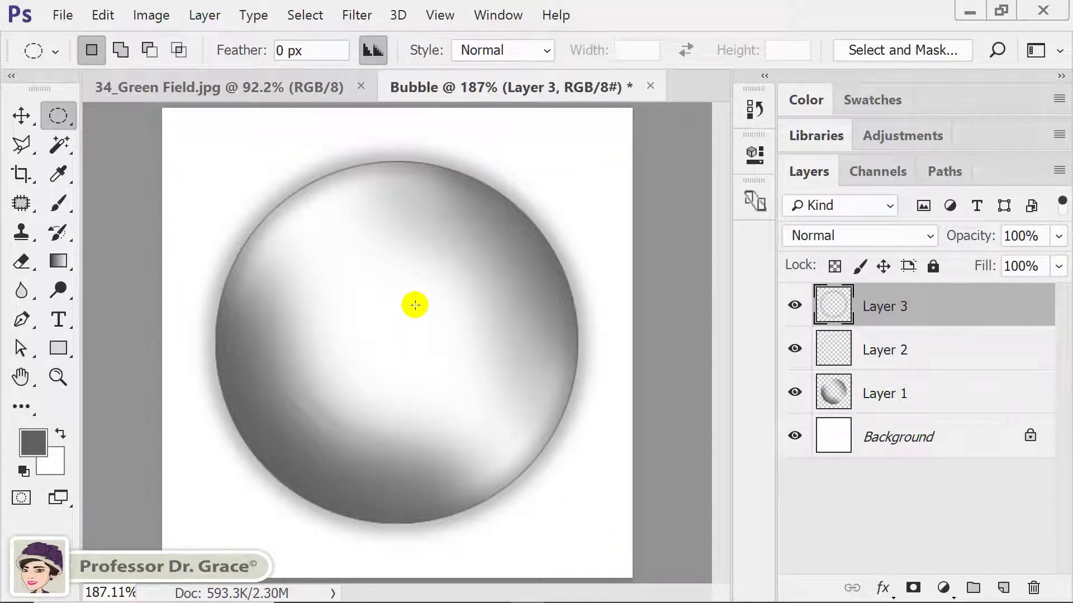
Free Transform the blurred ring, scaling it proportionally from its centre to about 90%
{"action": "left_click", "coordinate": [93, 17]}
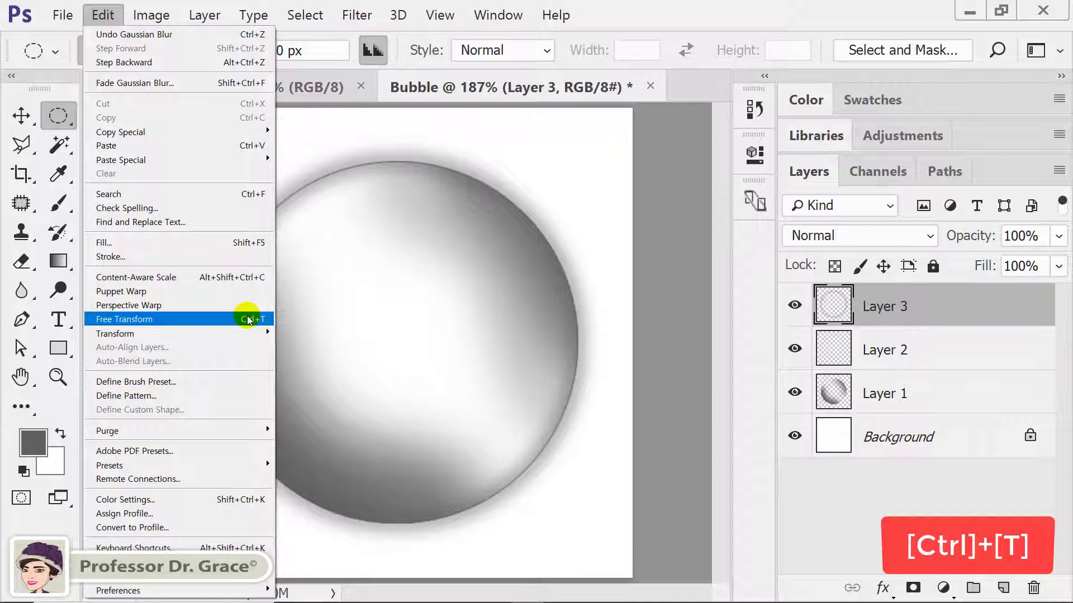
{"action": "left_click", "coordinate": [248, 319]}
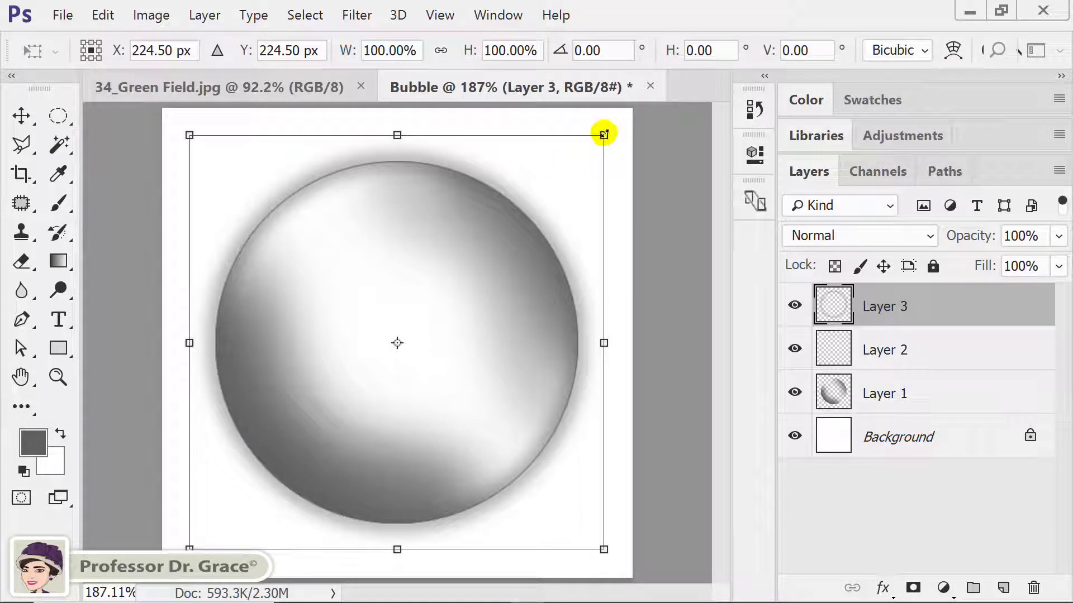
{"action": "key", "text": "shift+alt"}
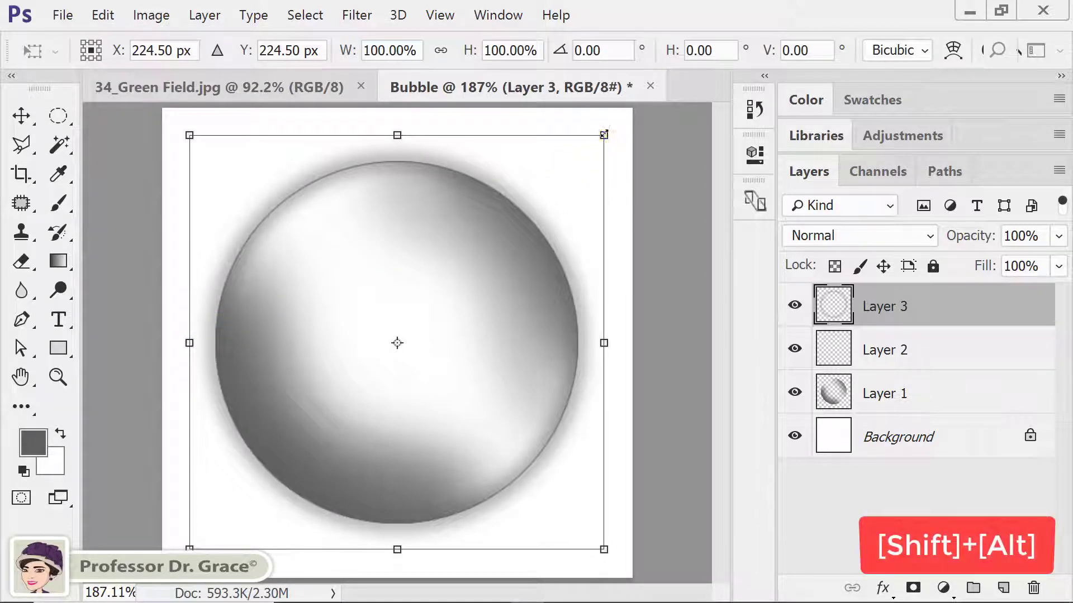
{"action": "left_click_drag", "start_coordinate": [604, 134], "coordinate": [581, 151]}
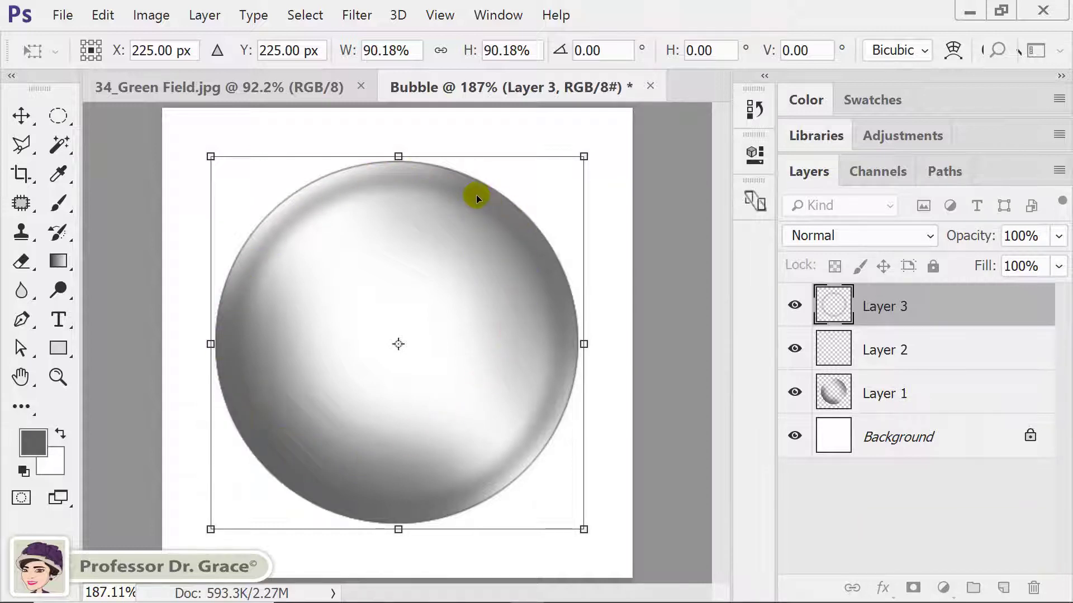
{"action": "key", "text": "Return"}
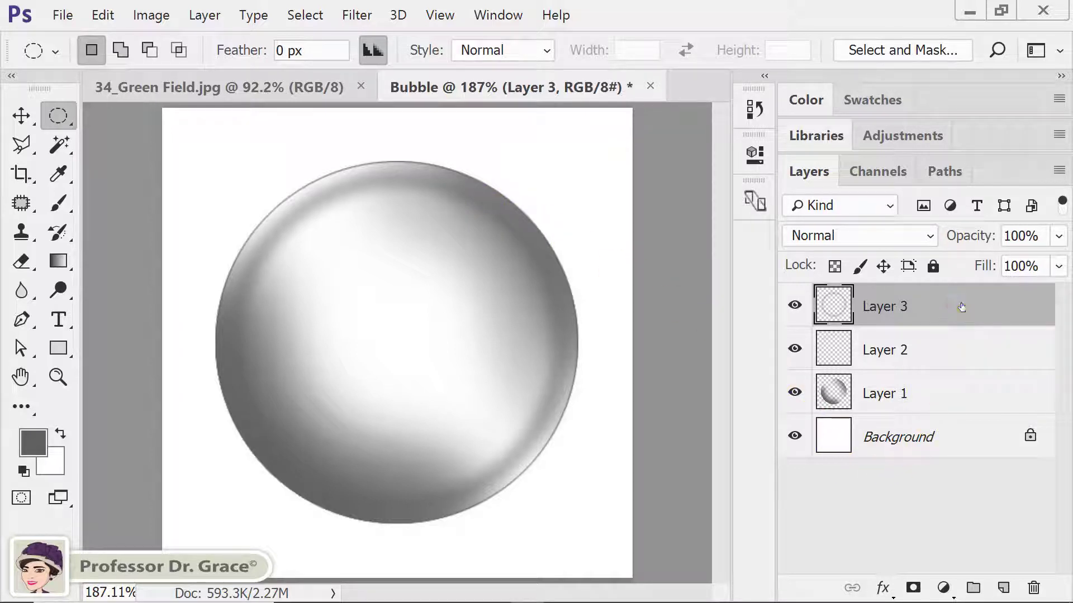
Lower Layer 3 to 30% opacity and Layer 2 to 40%, leaving Layer 3 selected
{"action": "left_click", "coordinate": [1044, 239]}
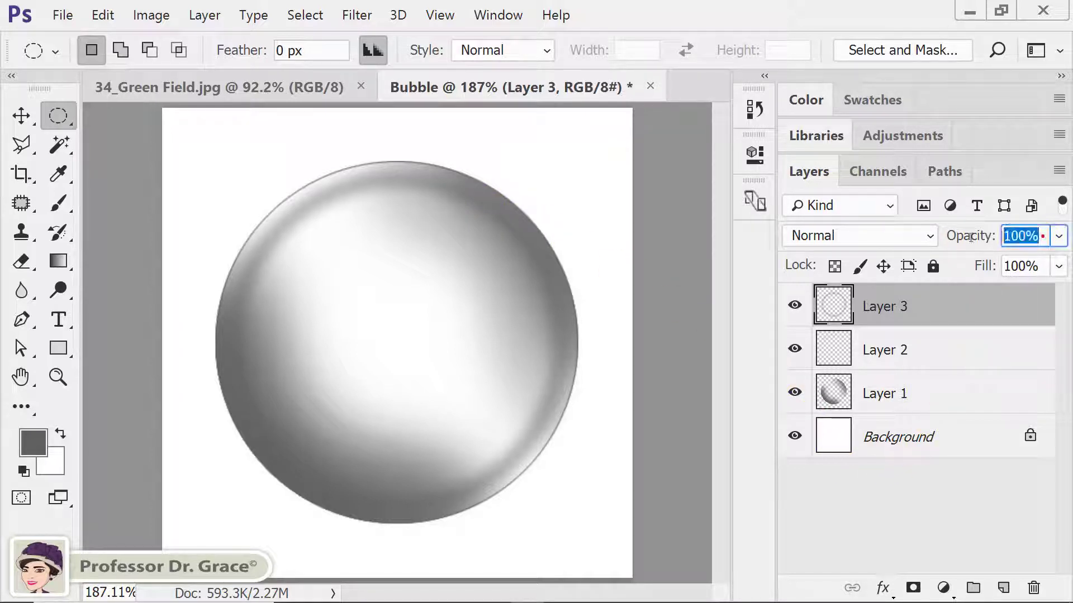
{"action": "type", "text": "30"}
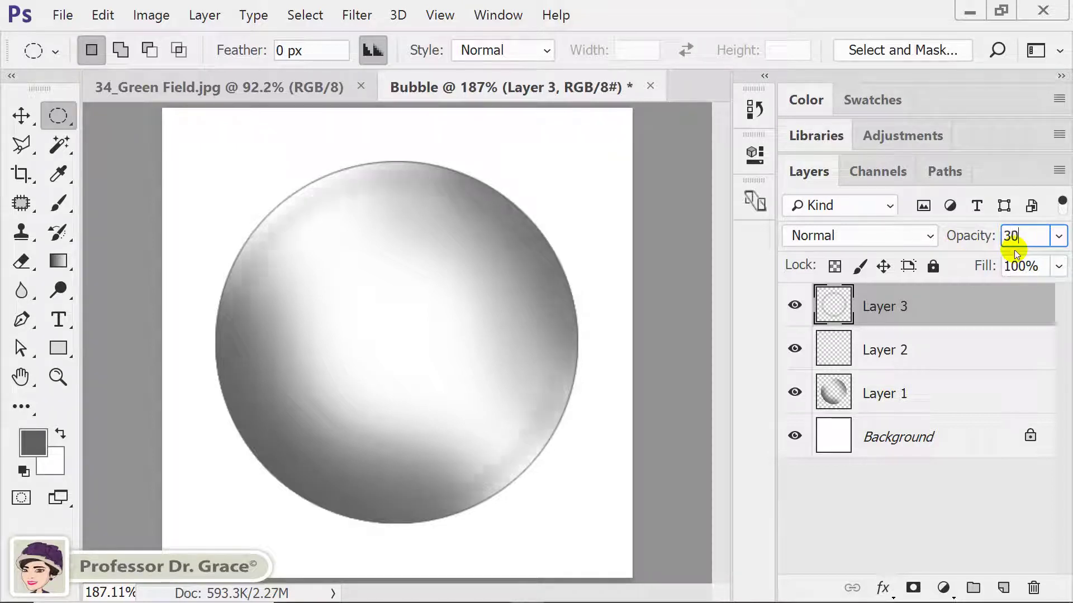
{"action": "key", "text": "Return"}
{"action": "key", "text": "Return"}
{"action": "left_click", "coordinate": [979, 352]}
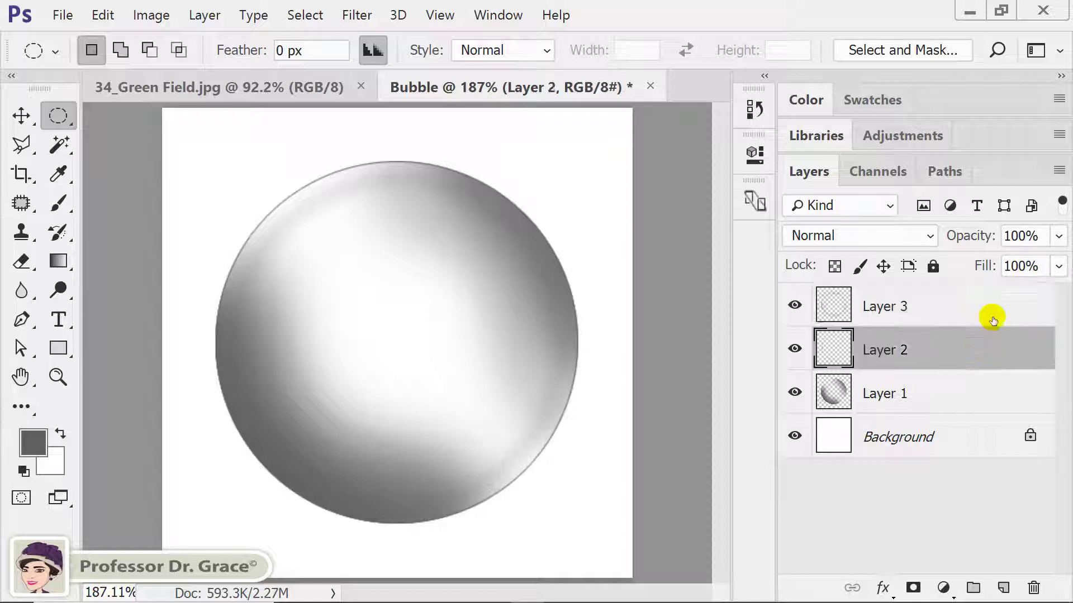
{"action": "left_click", "coordinate": [1037, 237]}
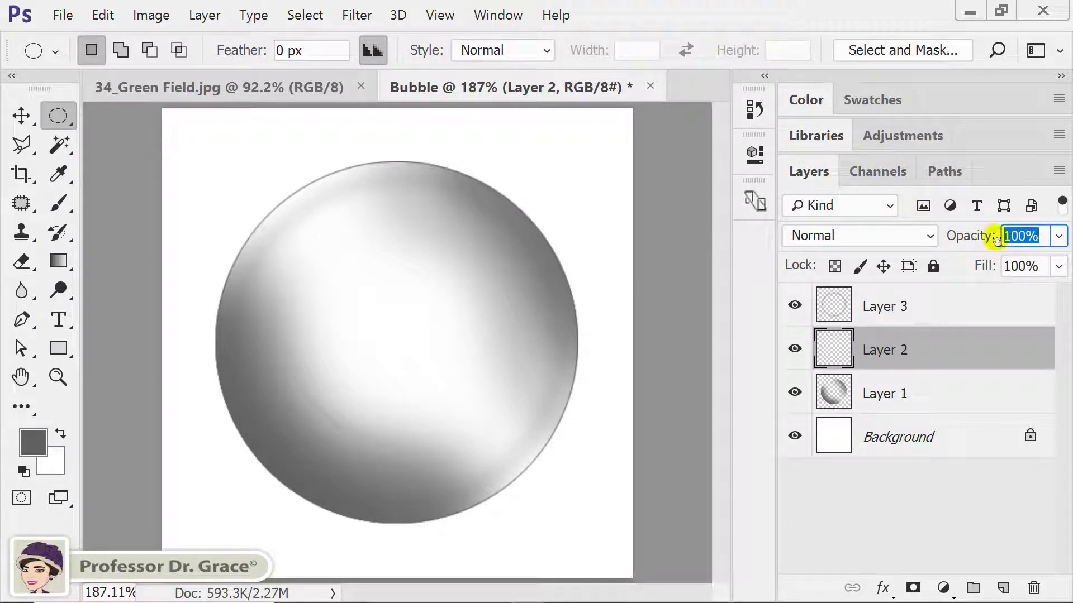
{"action": "type", "text": "40"}
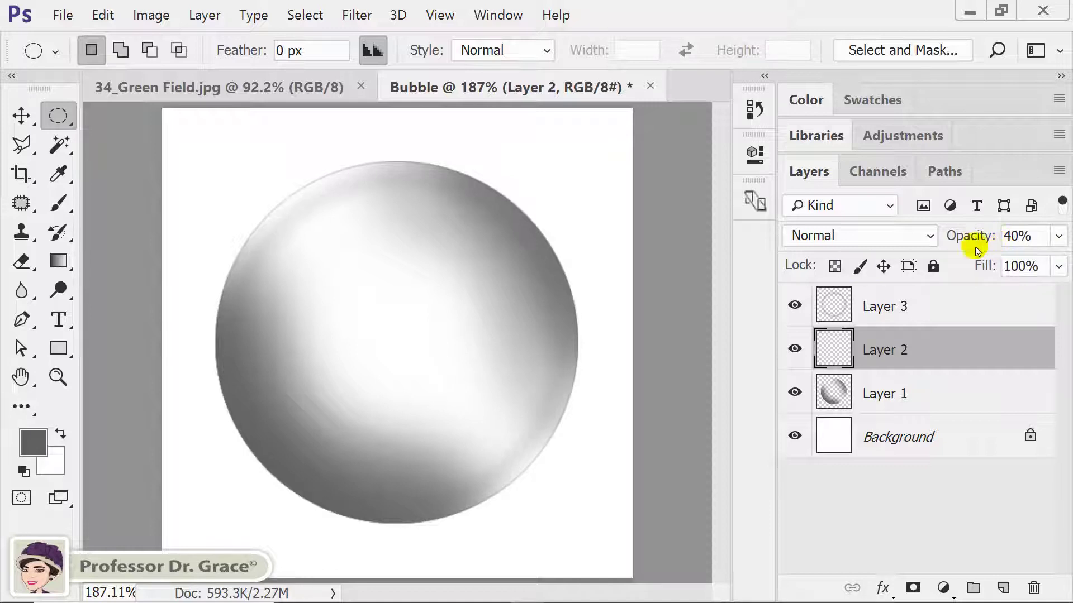
{"action": "key", "text": "Return"}
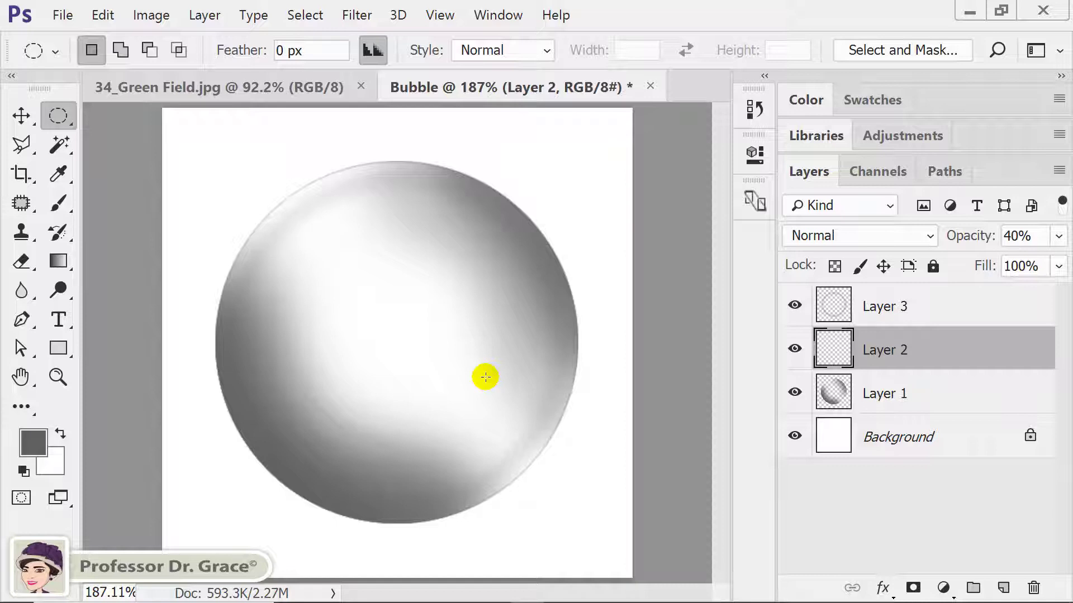
{"action": "left_click", "coordinate": [926, 305]}
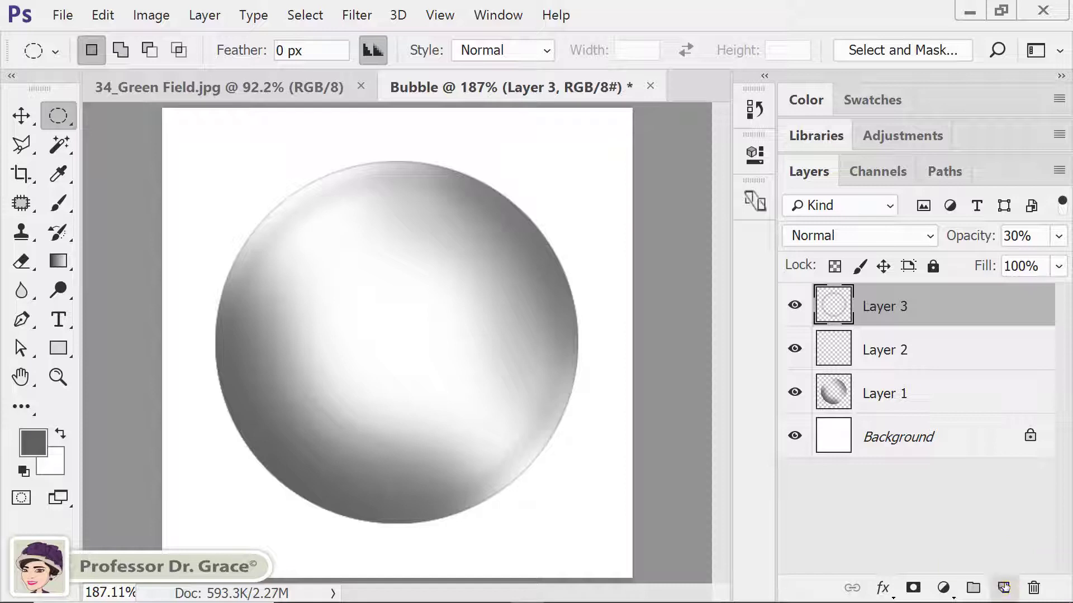
Add a new Layer 4 and set the Brush tool to 100% opacity
{"action": "left_click", "coordinate": [1004, 587]}
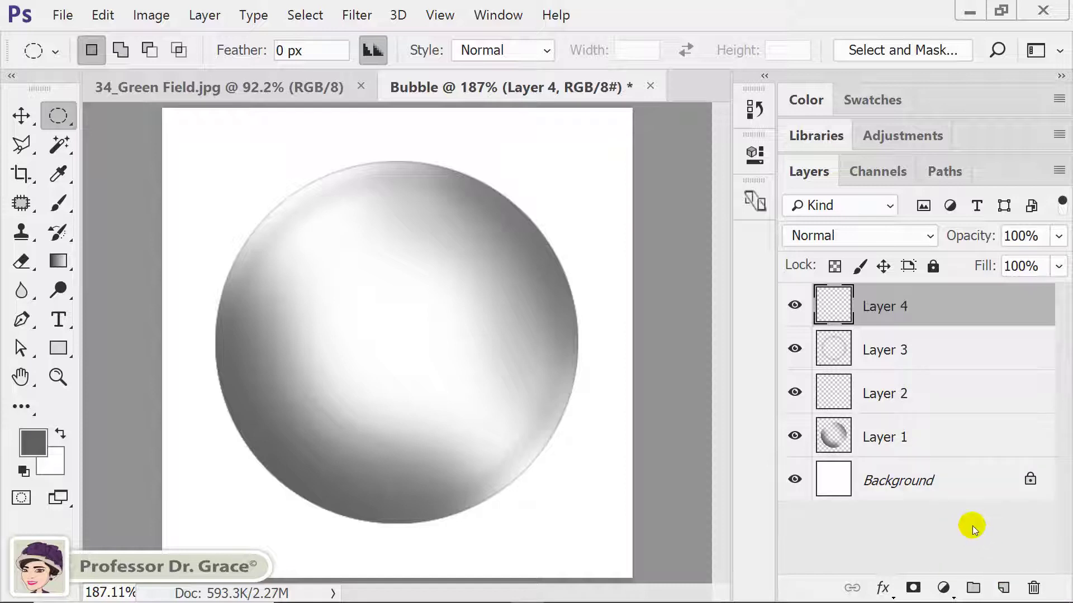
{"action": "key", "text": "b"}
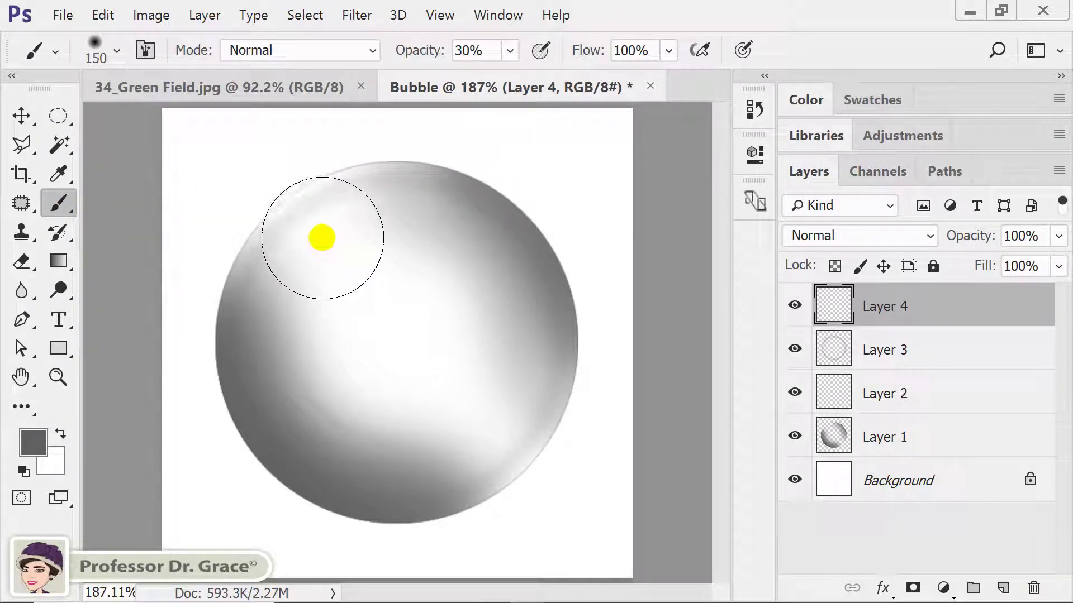
{"action": "left_click", "coordinate": [490, 54]}
{"action": "left_click_drag", "start_coordinate": [490, 54], "coordinate": [431, 49]}
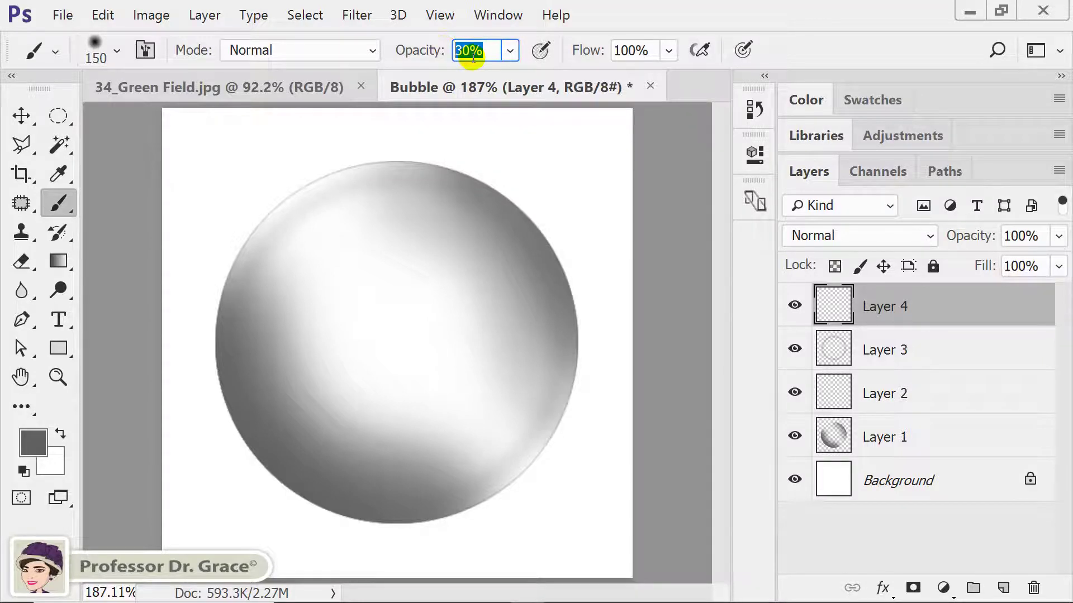
{"action": "type", "text": "100"}
{"action": "key", "text": "Return"}
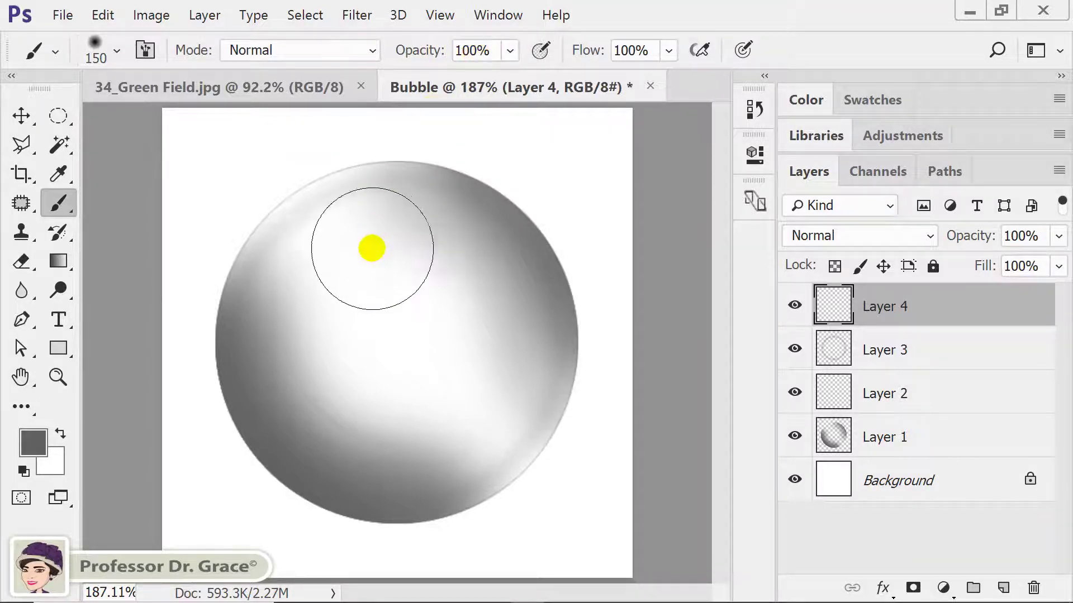
With a 40 px Soft Round brush, paint a dot, a lower-left arc and an upper-right streak on the bubble
{"action": "right_click", "coordinate": [272, 191]}
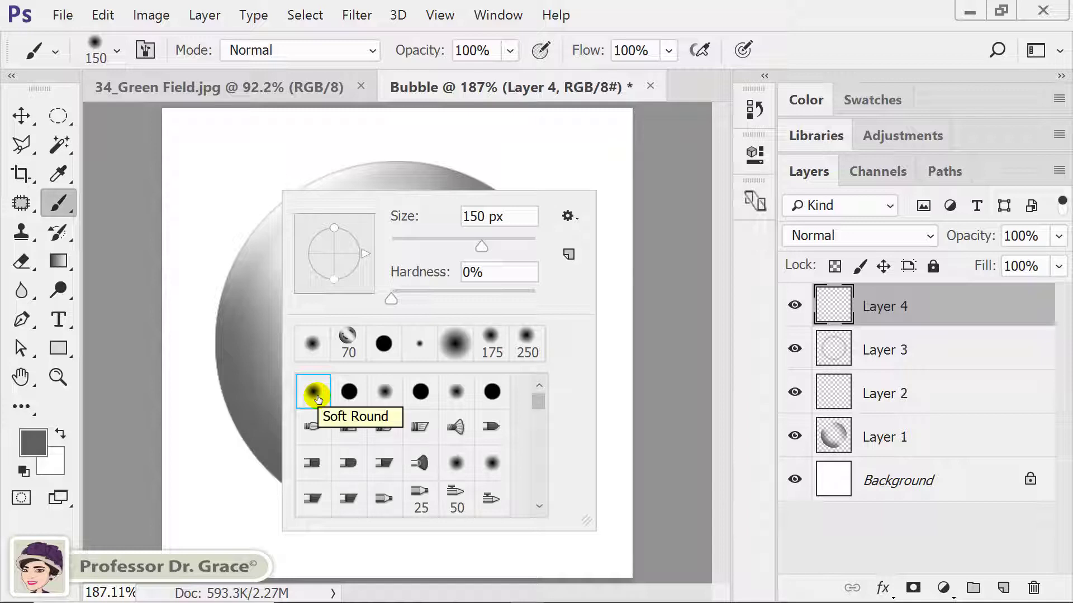
{"action": "left_click", "coordinate": [318, 399]}
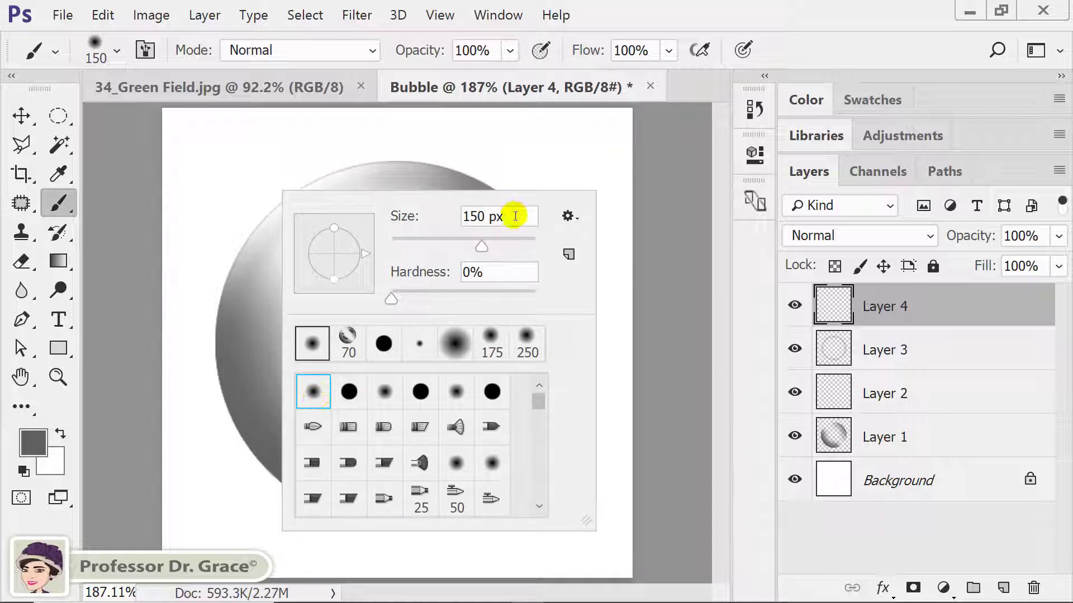
{"action": "double_click", "coordinate": [515, 216]}
{"action": "type", "text": "40"}
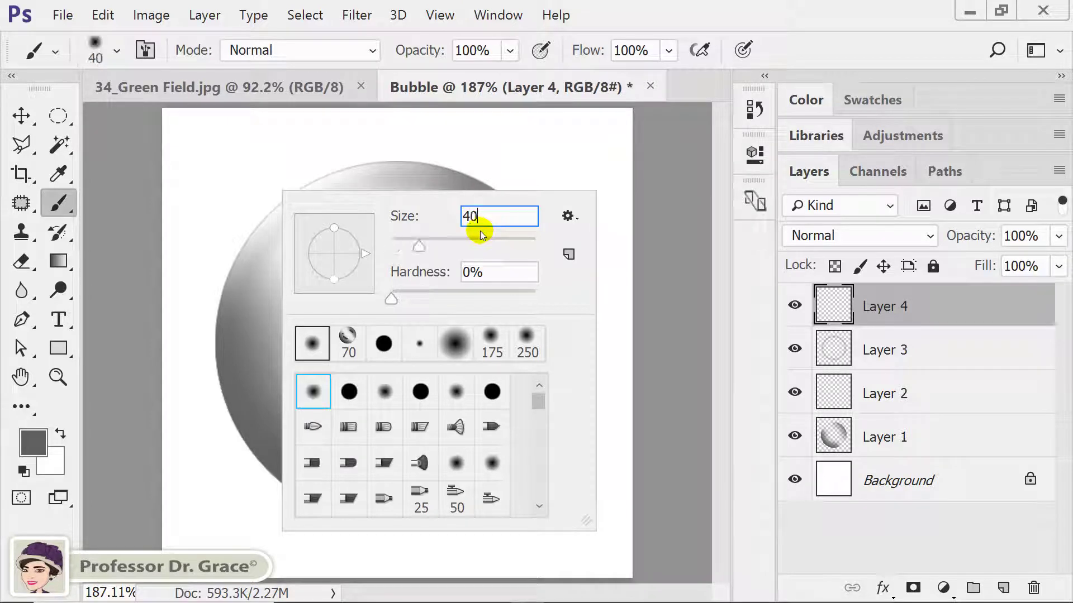
{"action": "key", "text": "Return"}
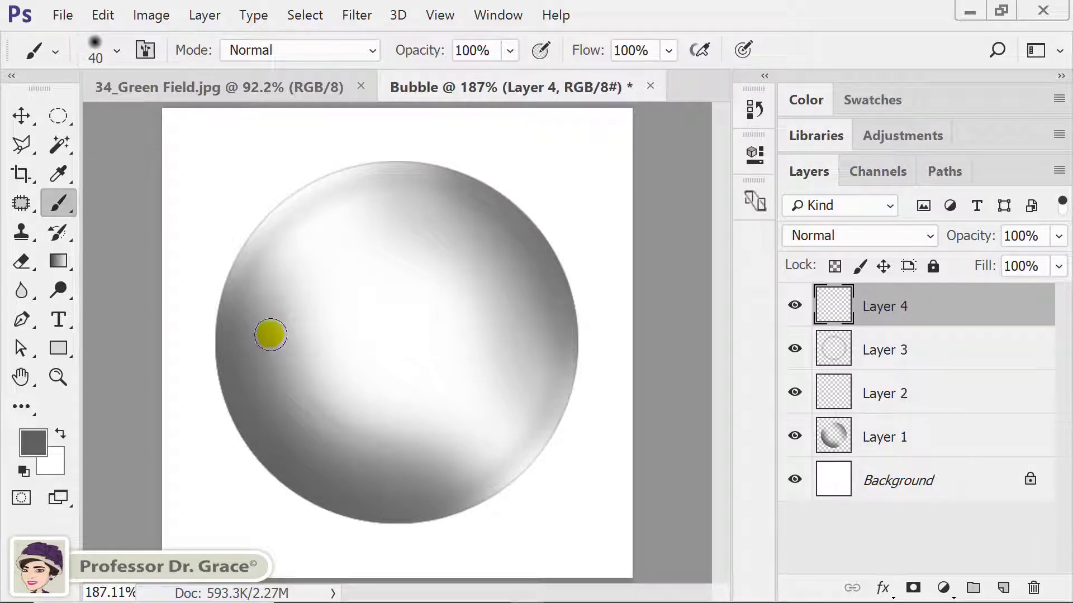
{"action": "left_click_drag", "start_coordinate": [270, 335], "coordinate": [271, 339]}
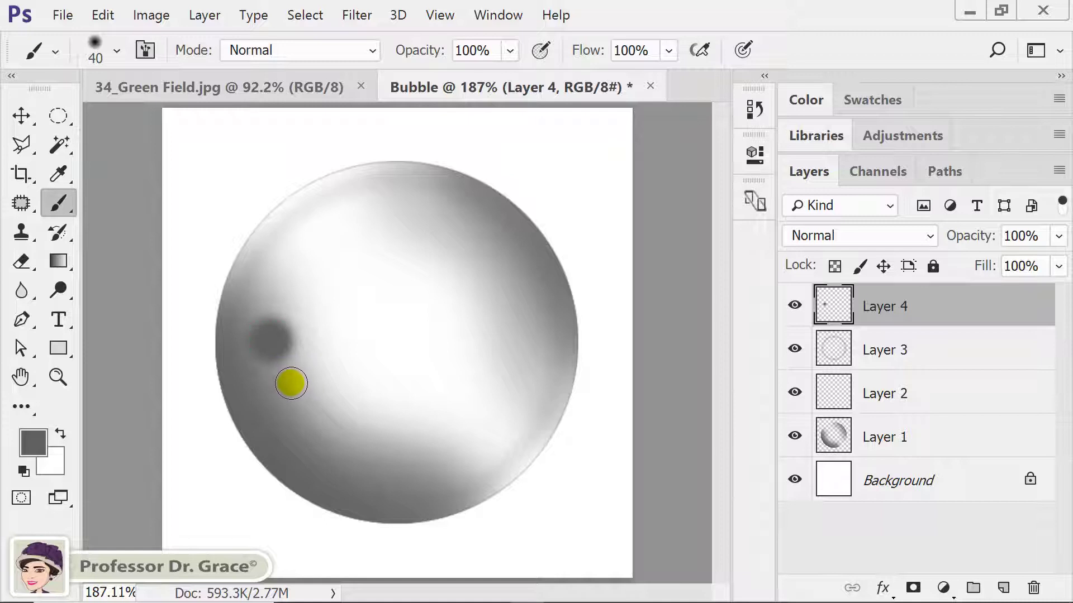
{"action": "mouse_move", "coordinate": [292, 387]}
{"action": "left_mouse_down"}
{"action": "mouse_move", "coordinate": [428, 446]}
{"action": "mouse_move", "coordinate": [320, 416]}
{"action": "mouse_move", "coordinate": [402, 445]}
{"action": "left_mouse_up"}
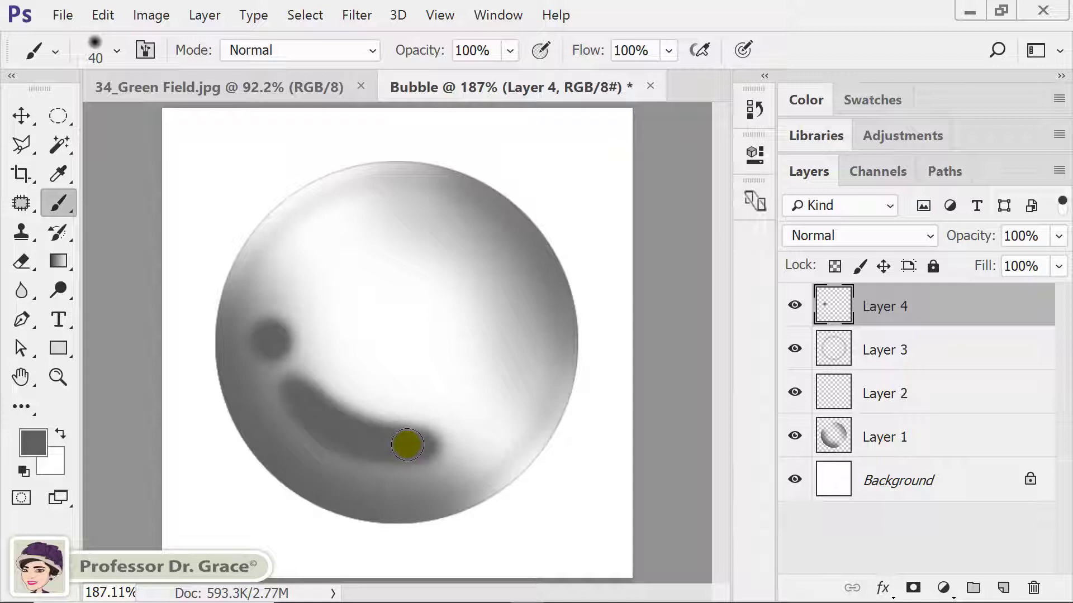
{"action": "mouse_move", "coordinate": [457, 220]}
{"action": "left_mouse_down"}
{"action": "mouse_move", "coordinate": [502, 266]}
{"action": "mouse_move", "coordinate": [513, 299]}
{"action": "mouse_move", "coordinate": [479, 246]}
{"action": "mouse_move", "coordinate": [451, 233]}
{"action": "mouse_move", "coordinate": [476, 240]}
{"action": "mouse_move", "coordinate": [511, 286]}
{"action": "left_mouse_up"}
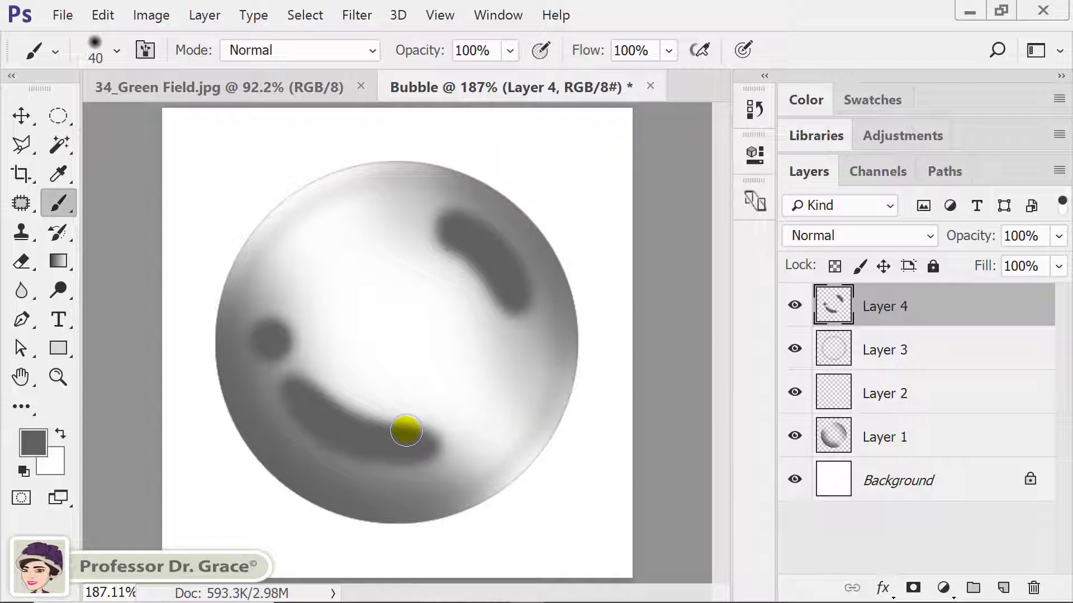
Apply a 20-pixel Gaussian Blur to Layer 4's grey strokes
{"action": "left_click", "coordinate": [368, 22]}
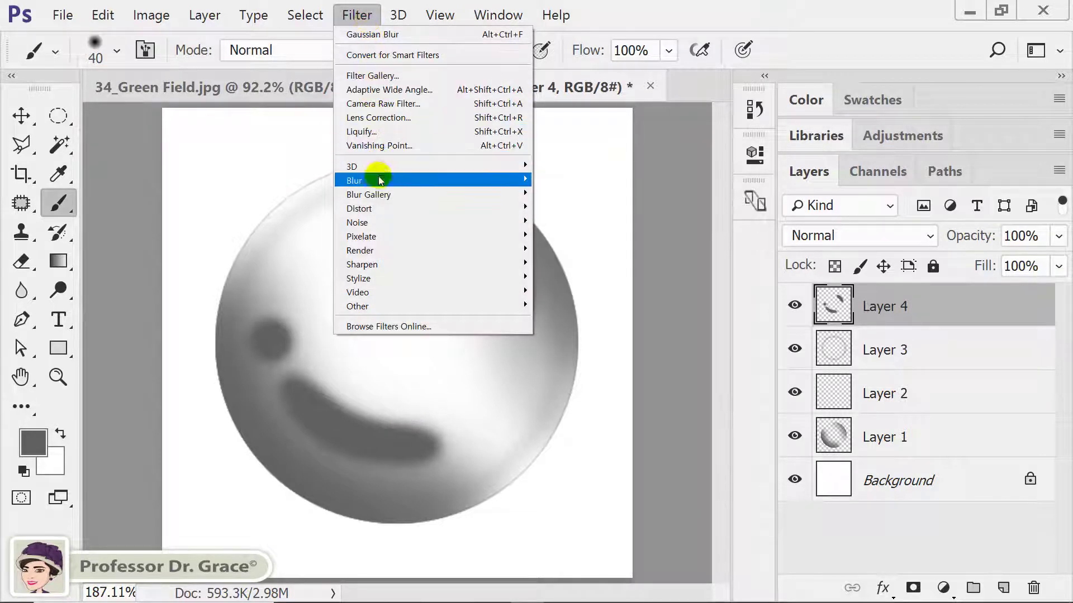
{"action": "mouse_move", "coordinate": [431, 180]}
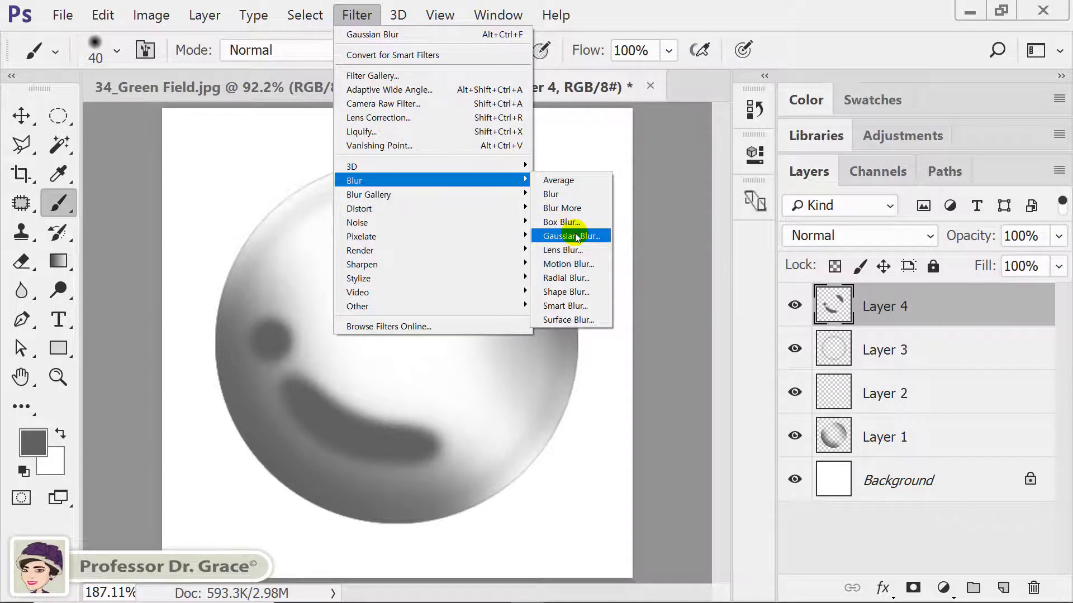
{"action": "left_click", "coordinate": [576, 236]}
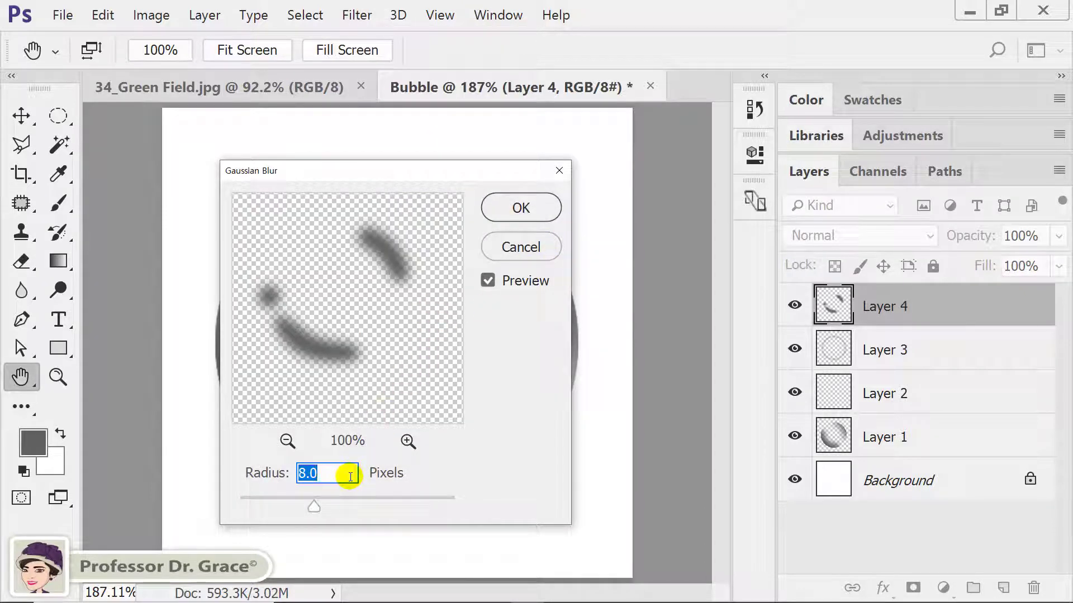
{"action": "type", "text": "2"}
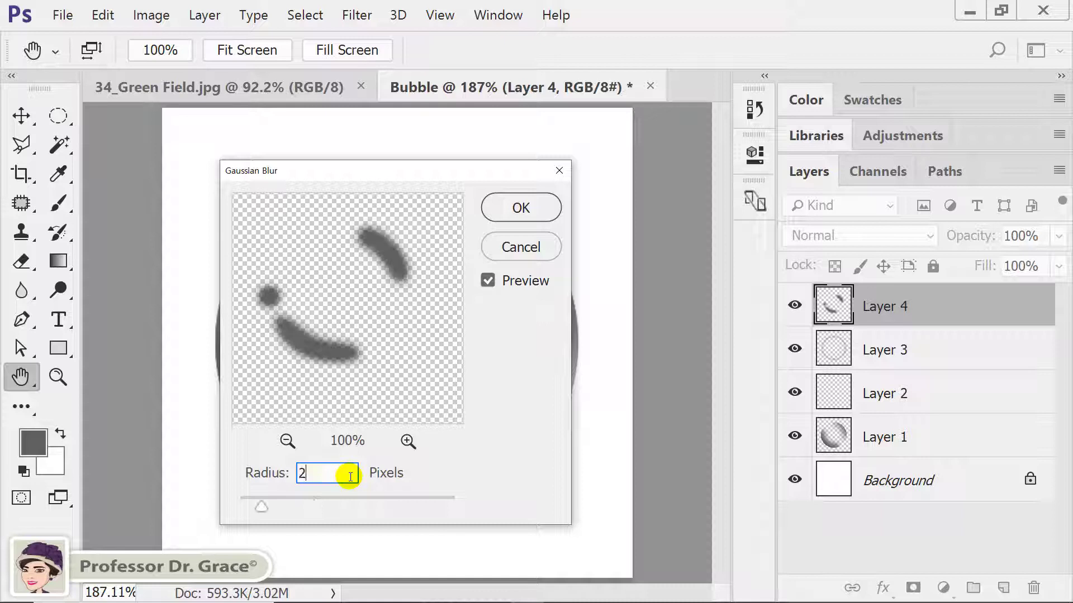
{"action": "type", "text": "0"}
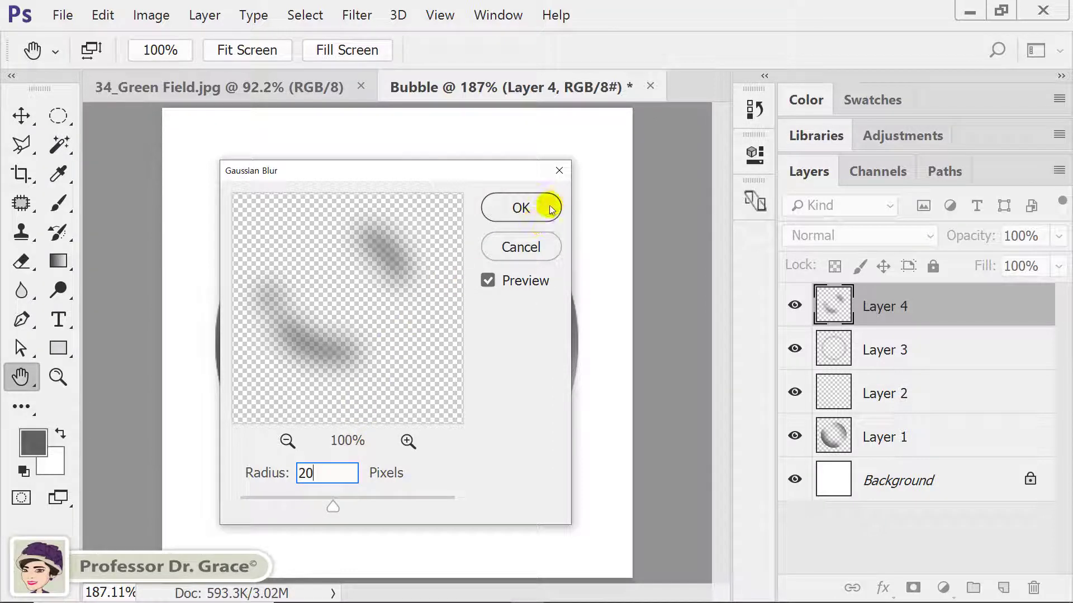
{"action": "left_click", "coordinate": [521, 208]}
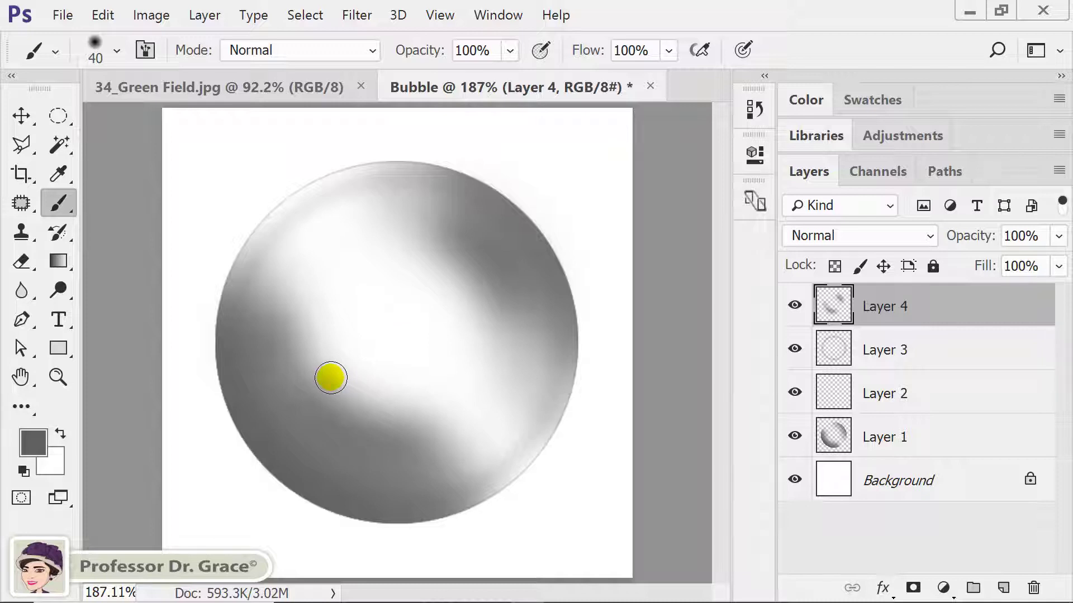
Add a new Layer 5 and switch to a 25-pixel hard round brush
{"action": "left_click", "coordinate": [1001, 588]}
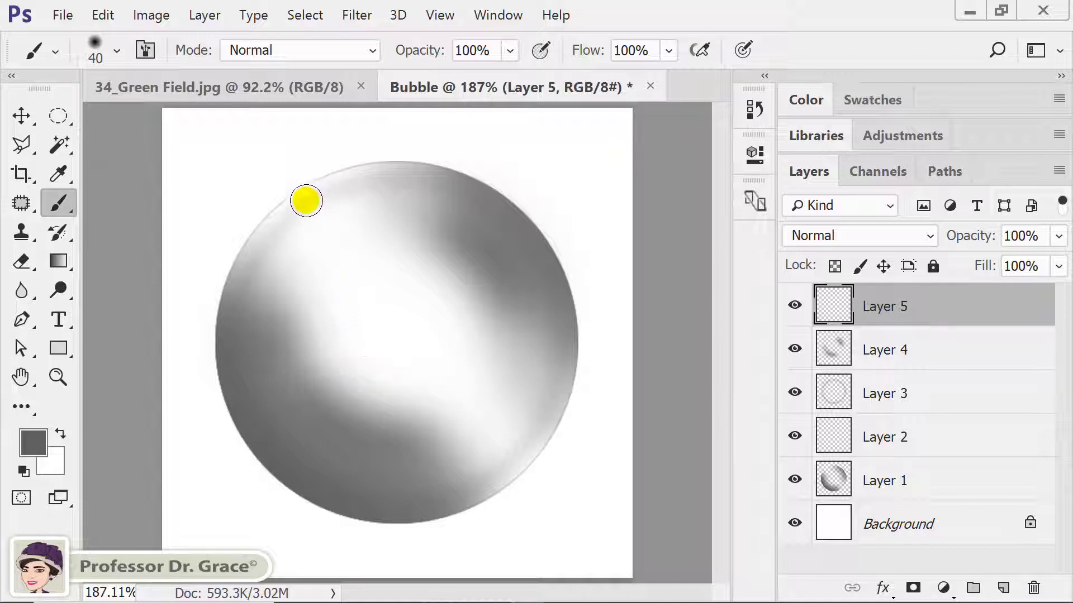
{"action": "right_click", "coordinate": [245, 173]}
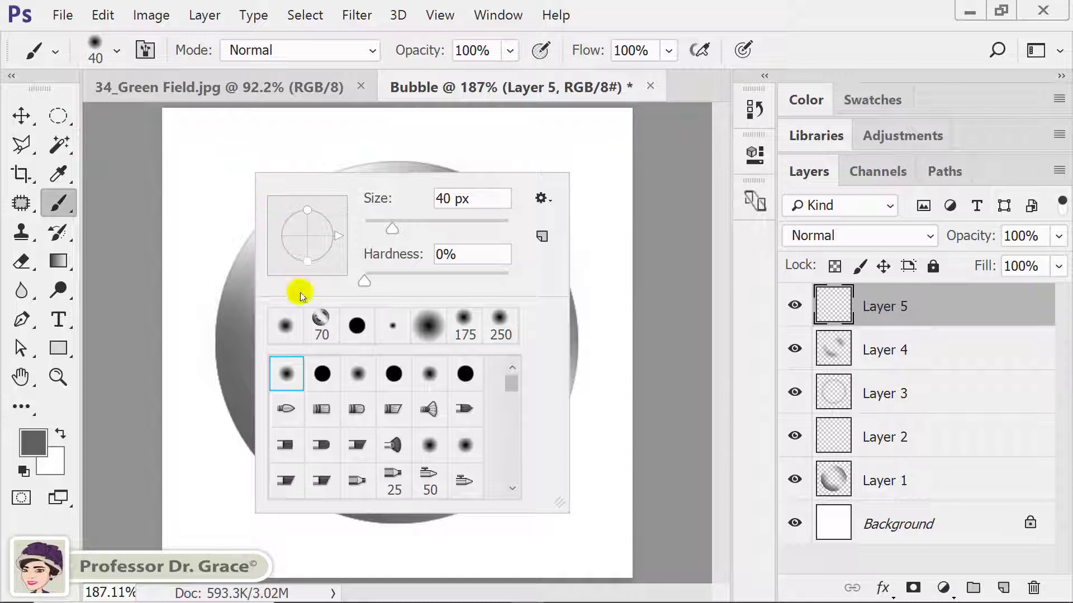
{"action": "left_click", "coordinate": [321, 377]}
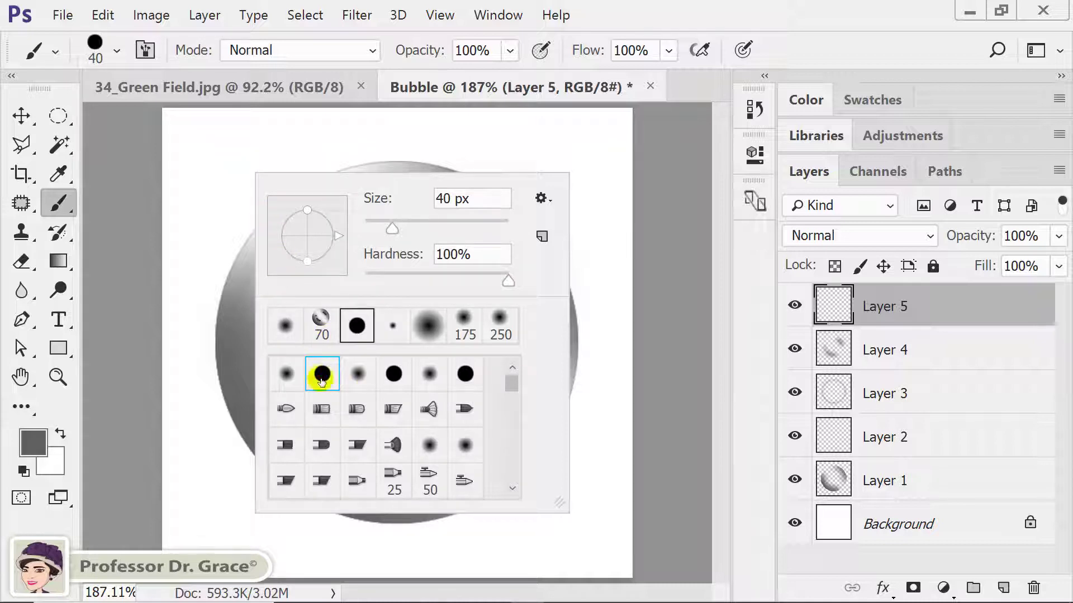
{"action": "left_click", "coordinate": [480, 200]}
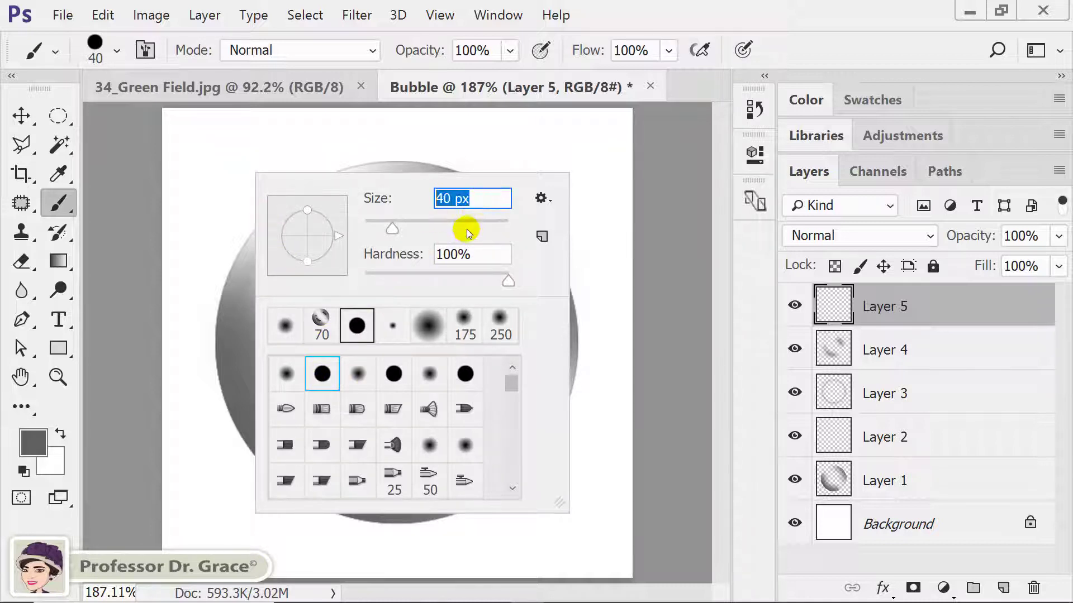
{"action": "type", "text": "25"}
{"action": "key", "text": "Return"}
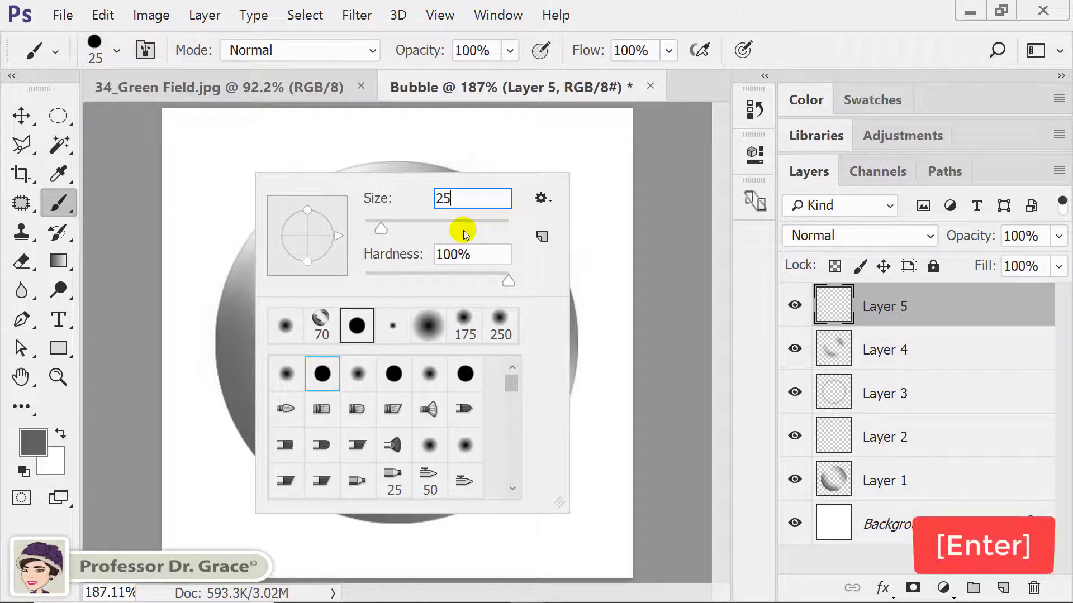
{"action": "key", "text": "Return"}
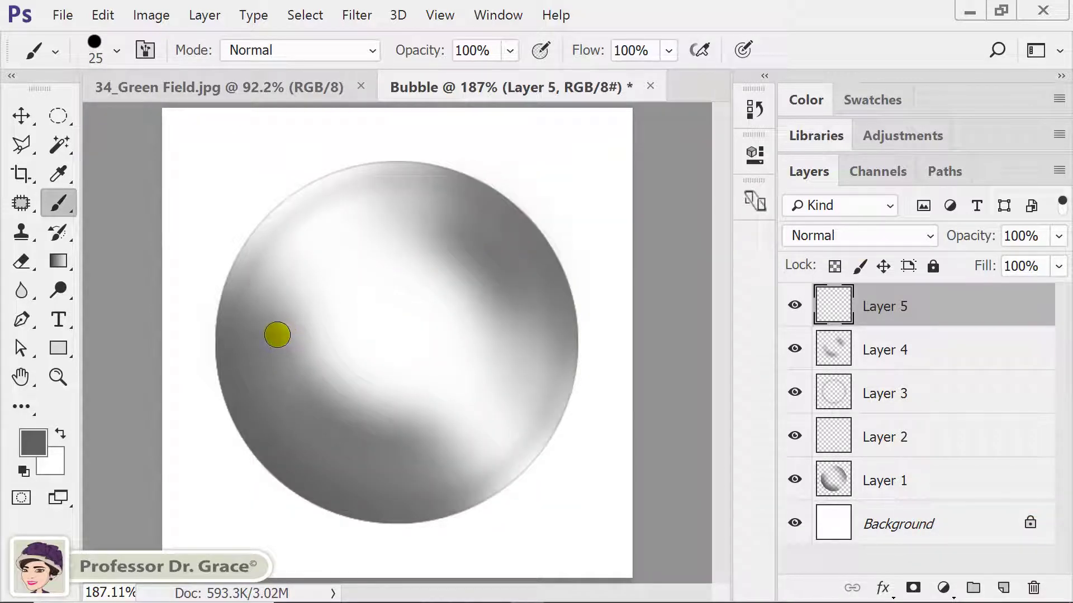
Paint a dark grey dot, a lower-left arc and an upper-right streak on the sphere
{"action": "left_click", "coordinate": [277, 335]}
{"action": "left_click", "coordinate": [299, 381]}
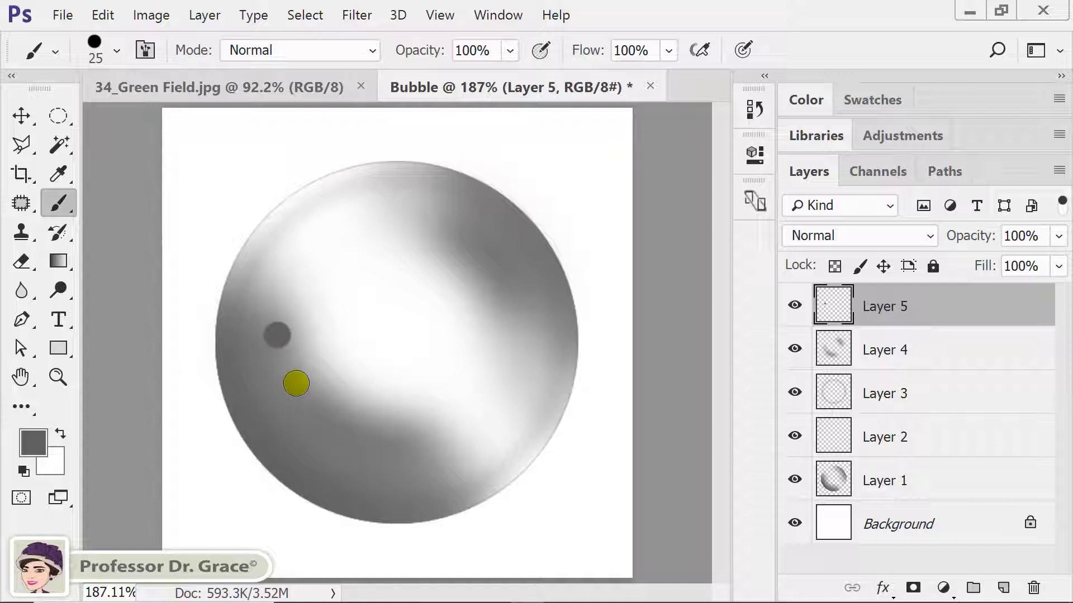
{"action": "mouse_move", "coordinate": [297, 383]}
{"action": "left_mouse_down"}
{"action": "mouse_move", "coordinate": [328, 424]}
{"action": "mouse_move", "coordinate": [387, 449]}
{"action": "left_mouse_up"}
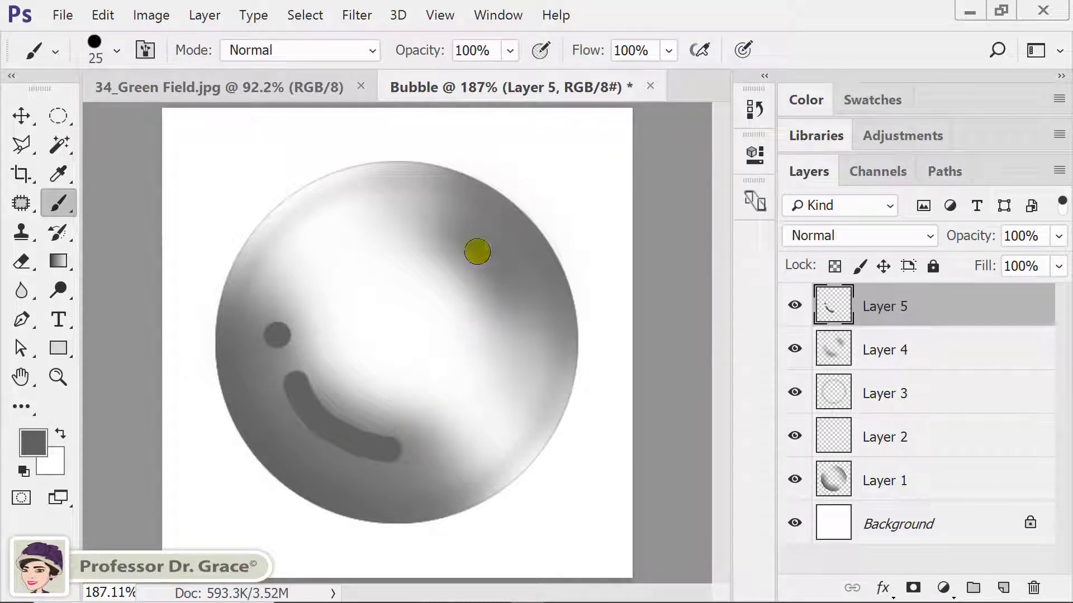
{"action": "left_click_drag", "start_coordinate": [451, 231], "coordinate": [504, 286]}
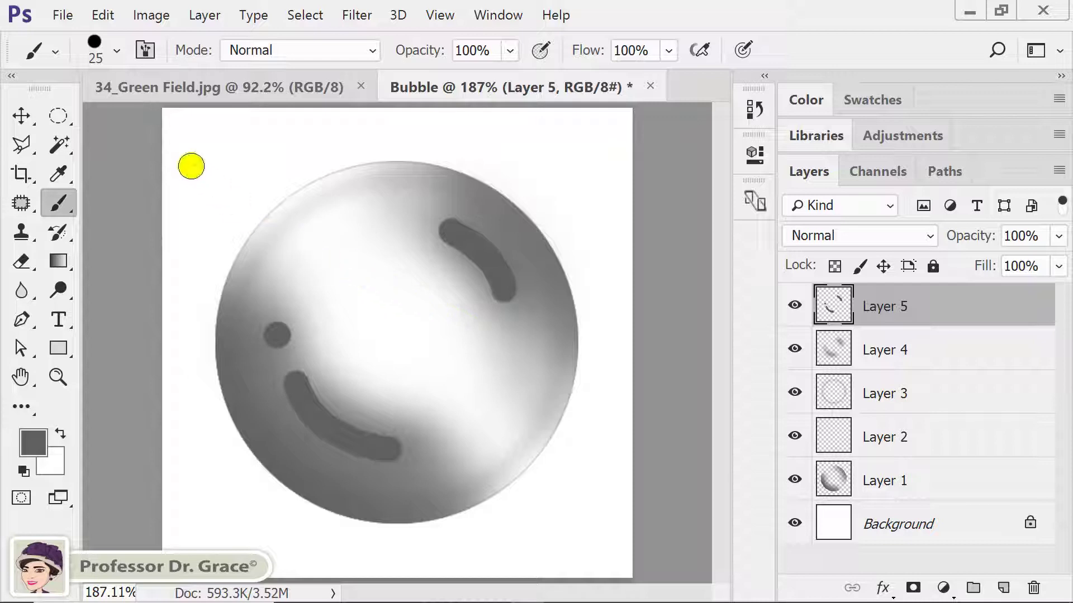
{"action": "left_click", "coordinate": [114, 25]}
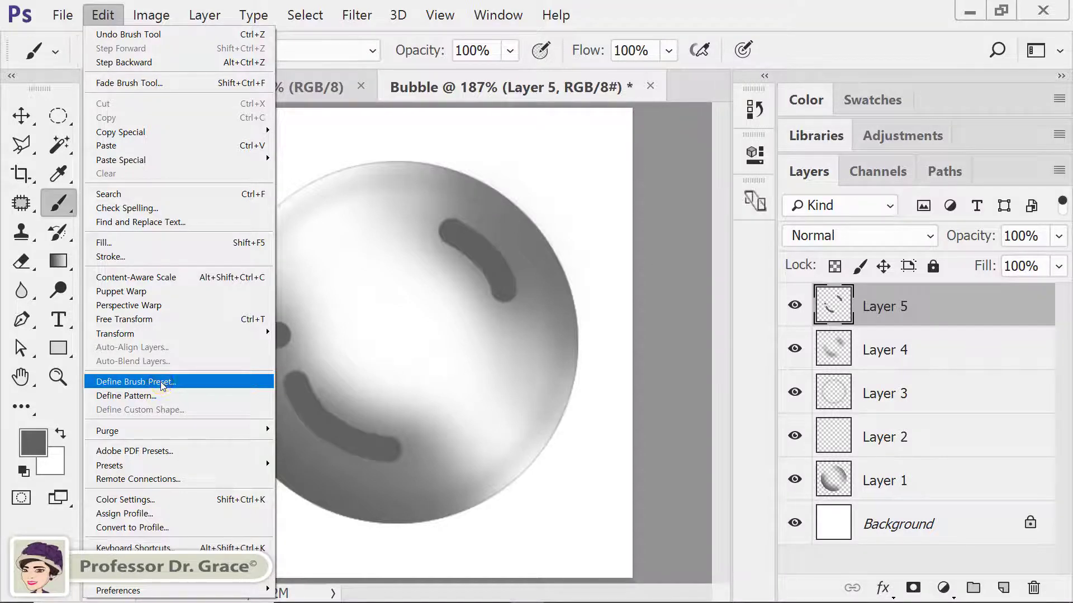
Define the sphere drawing as a brush preset named Bubble
{"action": "left_click", "coordinate": [160, 382]}
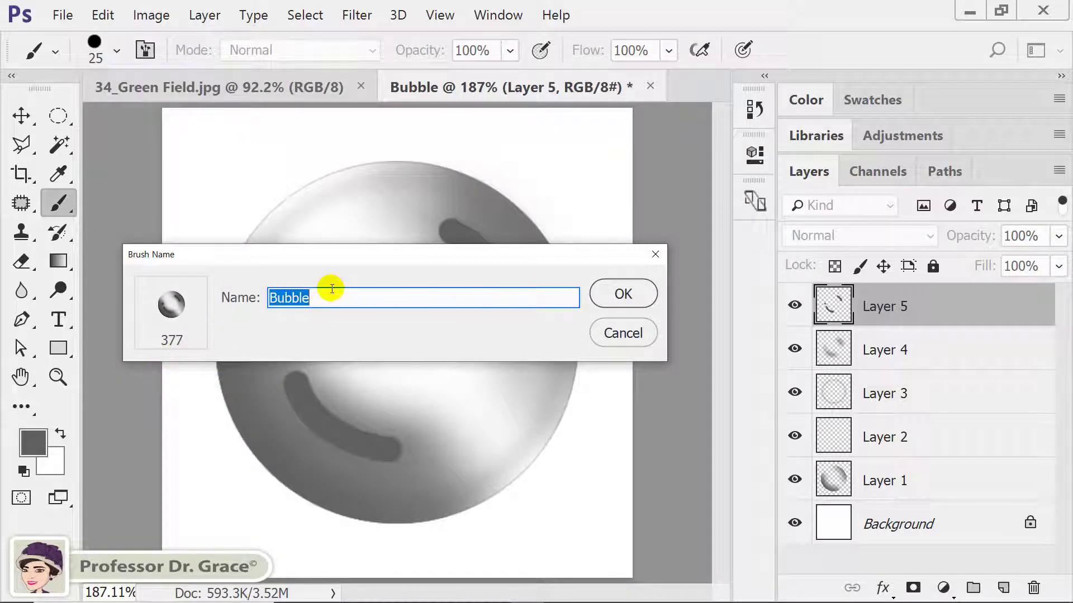
{"action": "double_click", "coordinate": [330, 295]}
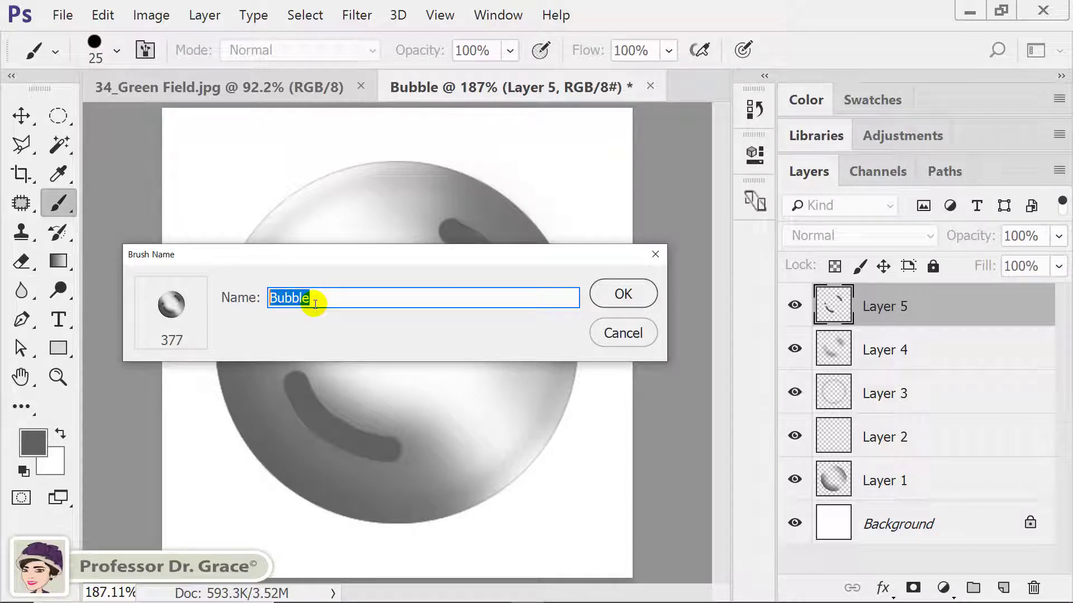
{"action": "left_click", "coordinate": [630, 301]}
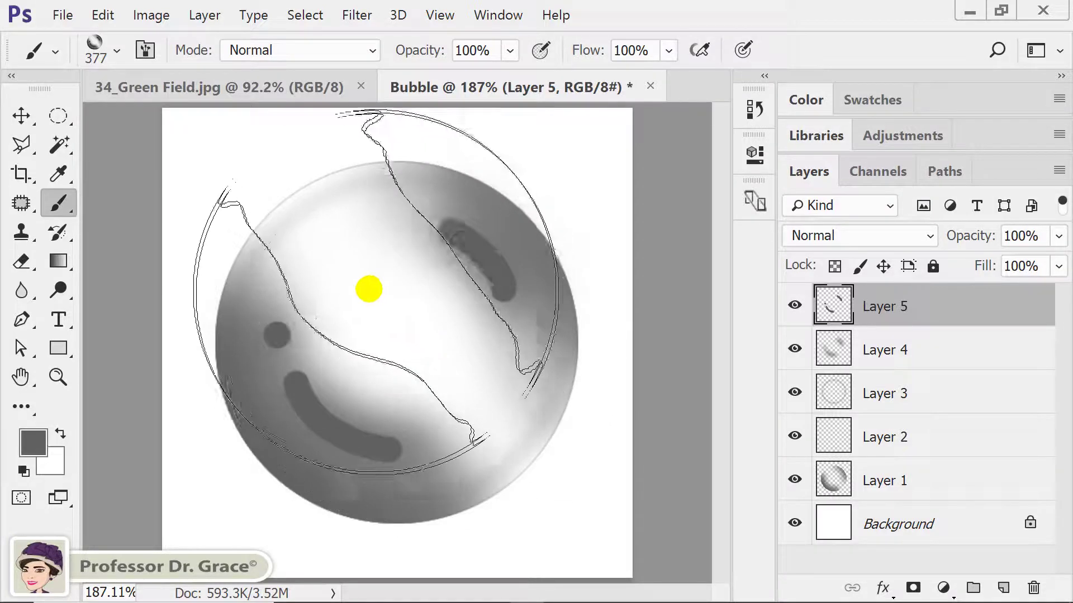
Switch to the 34_Green Field.jpg photo, make white the foreground colour, and keep the 377 Bubble brush
{"action": "left_click", "coordinate": [210, 92]}
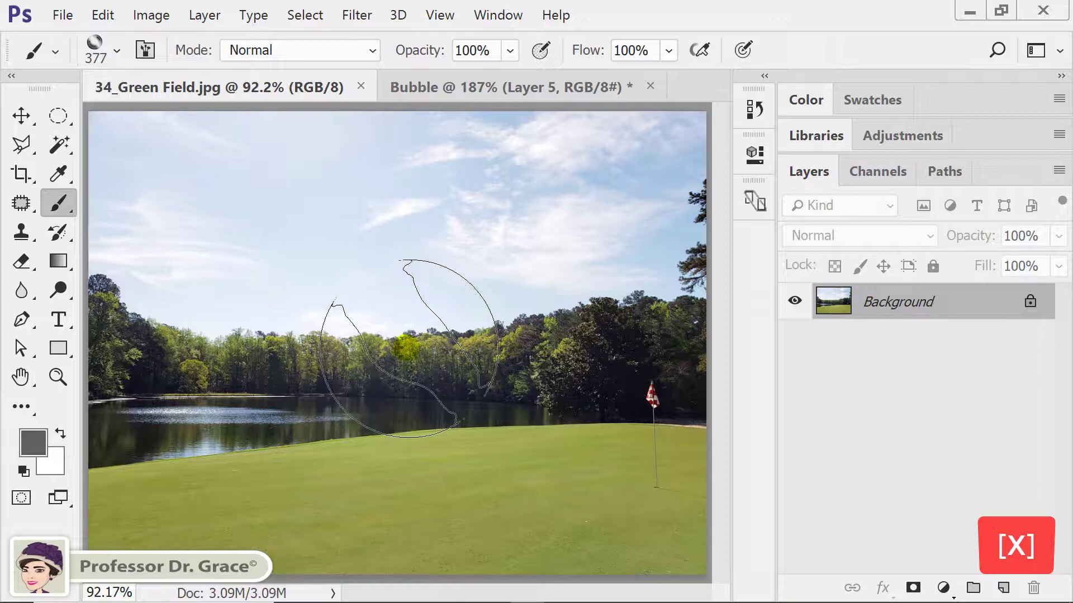
{"action": "key", "text": "x"}
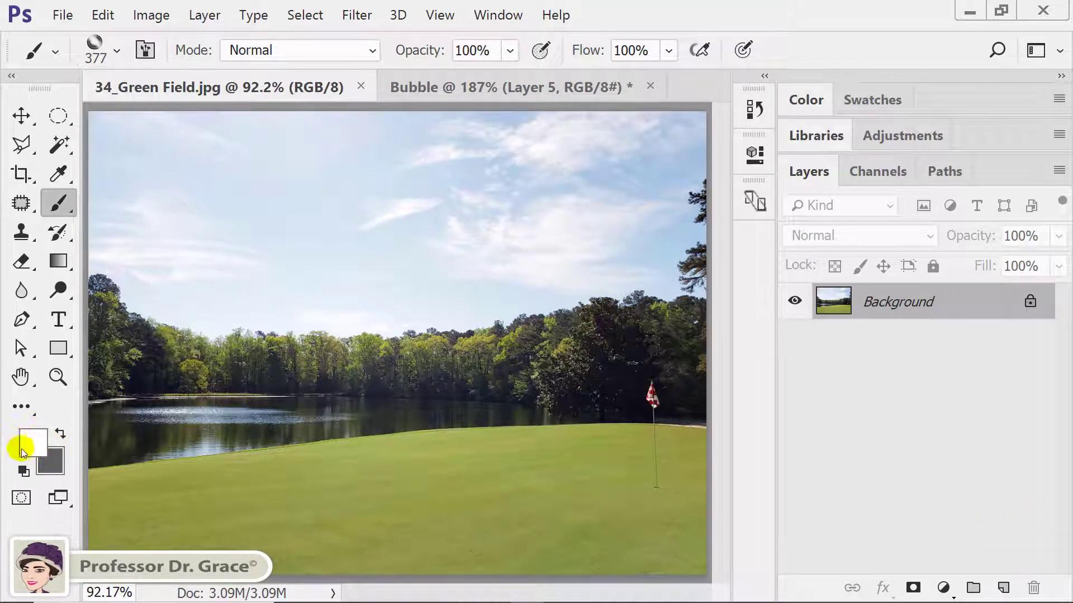
{"action": "right_click", "coordinate": [214, 210]}
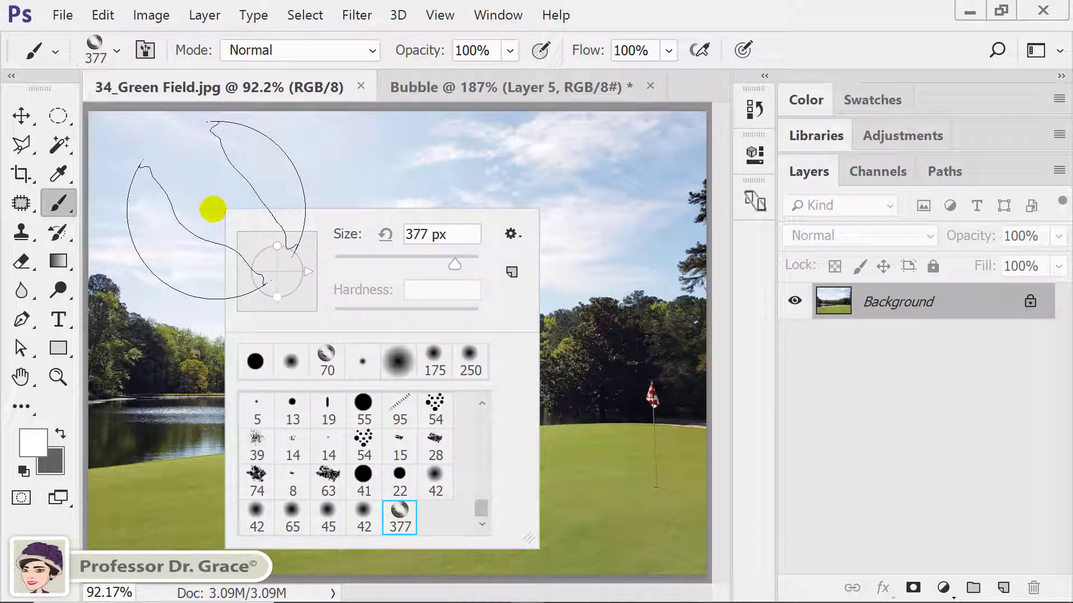
{"action": "left_click", "coordinate": [403, 516]}
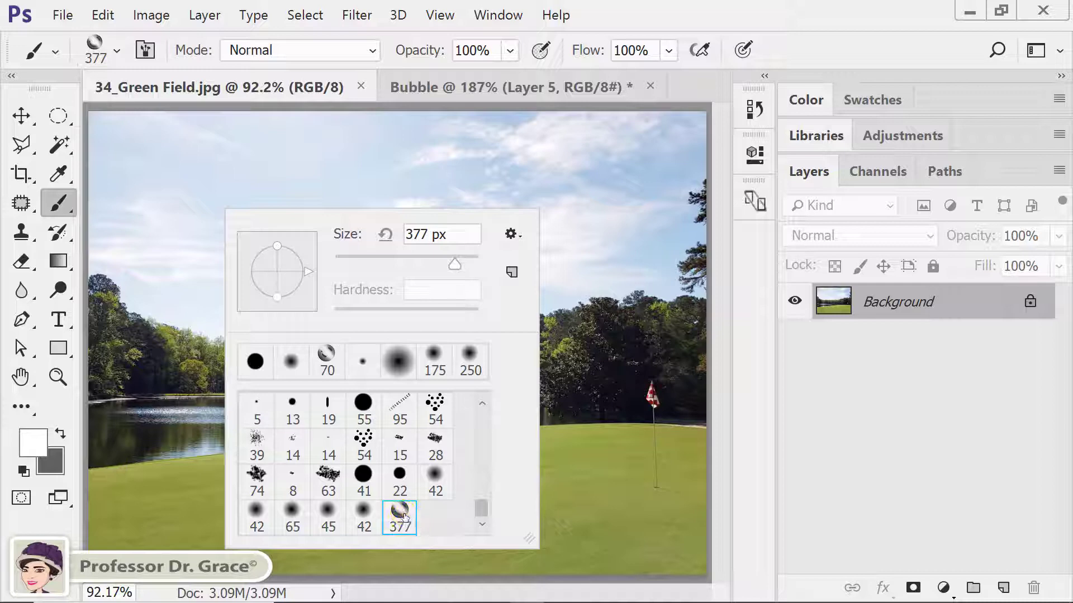
{"action": "double_click", "coordinate": [404, 515]}
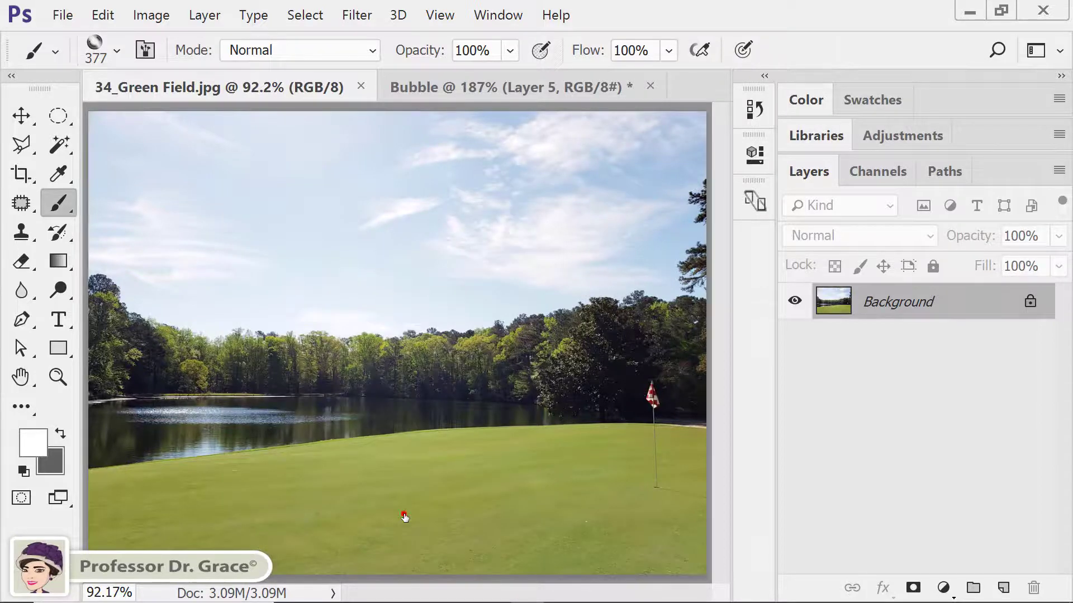
{"action": "left_click", "coordinate": [470, 6]}
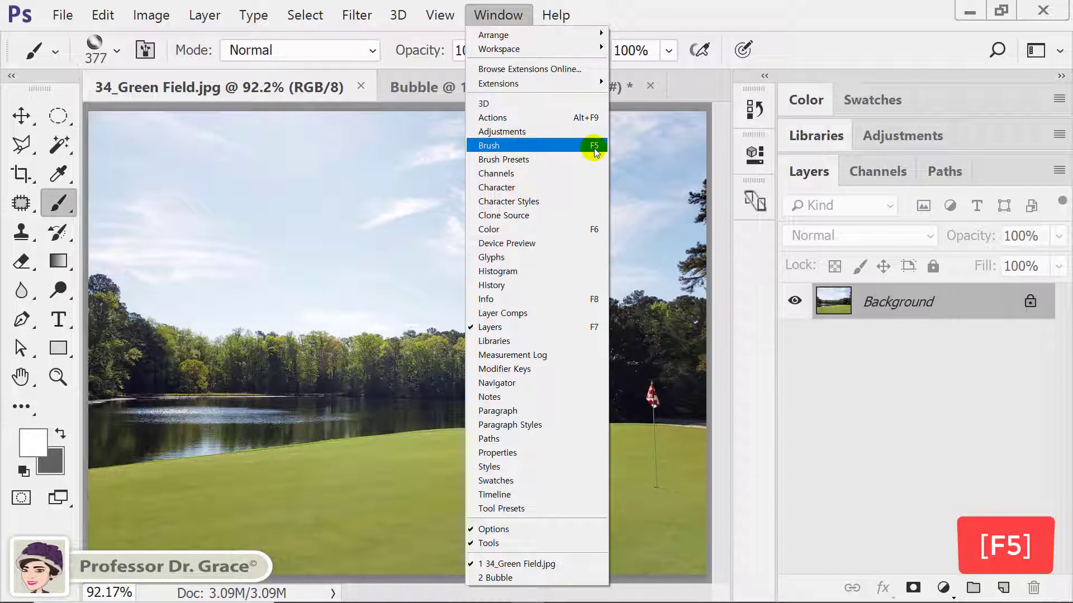
Set the Bubble brush tip to 70 px size with 100% spacing
{"action": "left_click", "coordinate": [597, 148]}
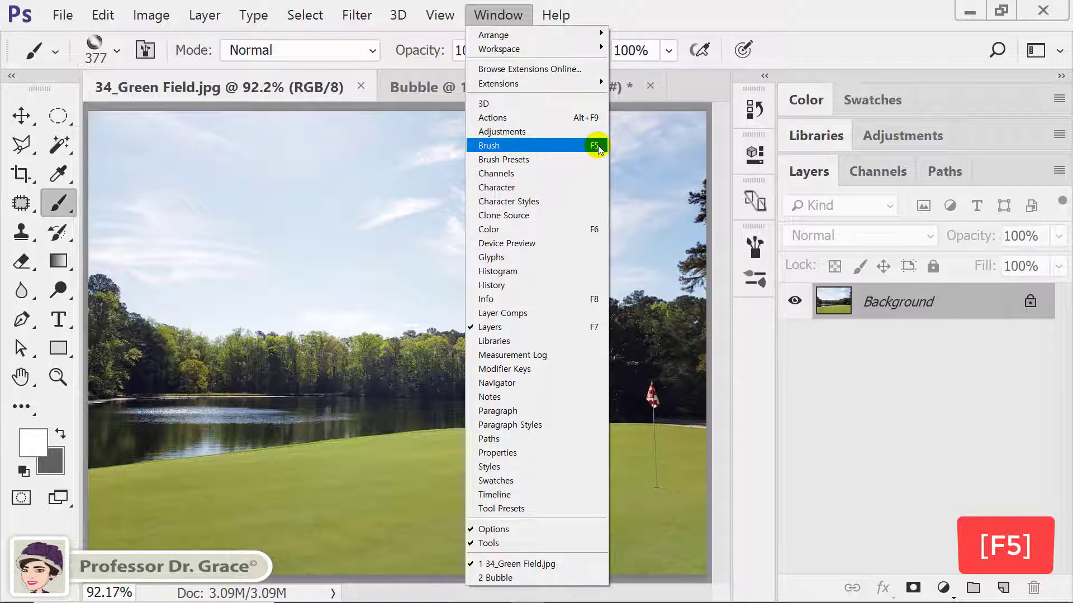
{"action": "left_click", "coordinate": [596, 147]}
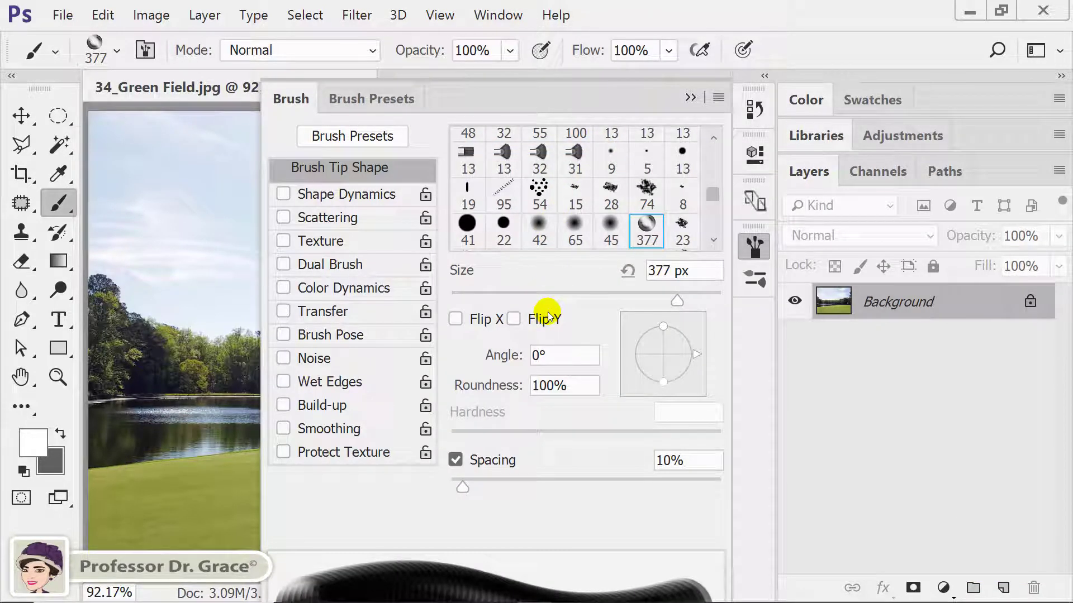
{"action": "left_click", "coordinate": [696, 271]}
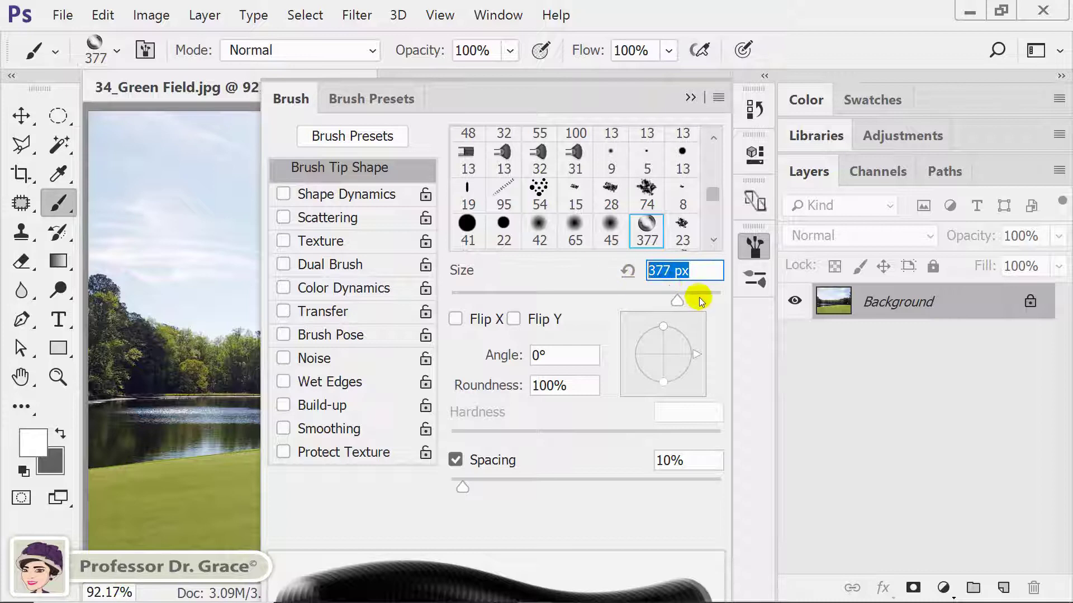
{"action": "type", "text": "70"}
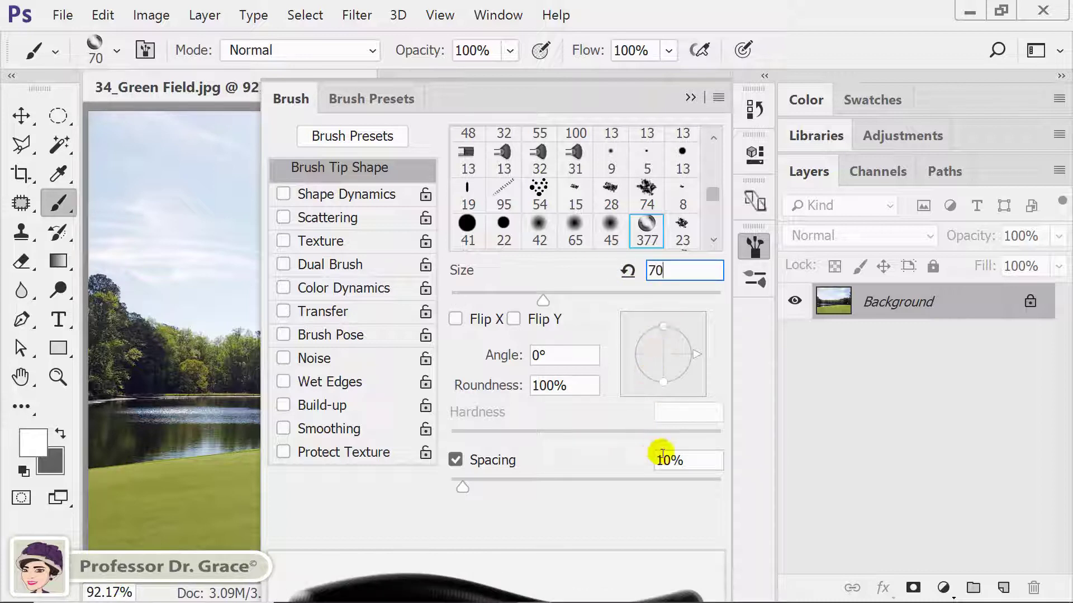
{"action": "left_click", "coordinate": [693, 460]}
{"action": "type", "text": "1"}
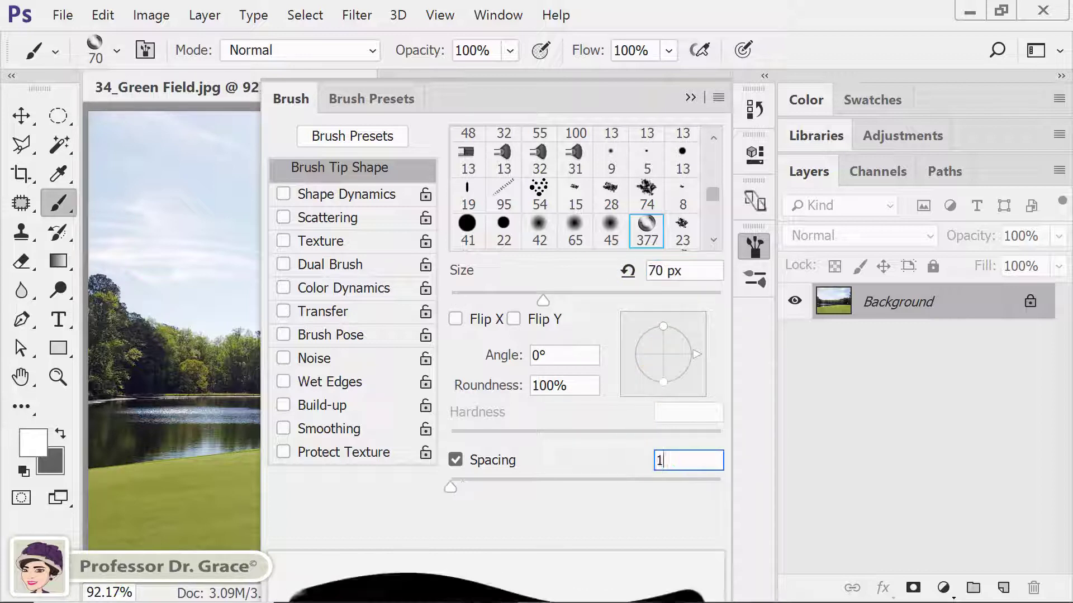
{"action": "type", "text": "00"}
{"action": "key", "text": "Return"}
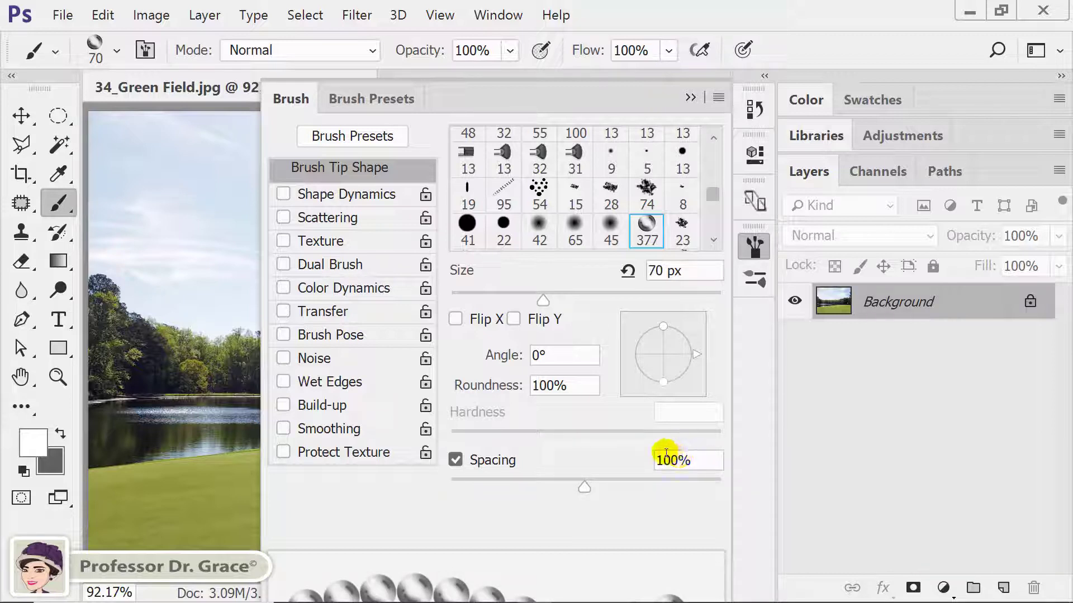
Enable Shape Dynamics with 60% size jitter and 40% angle jitter
{"action": "left_click", "coordinate": [353, 195]}
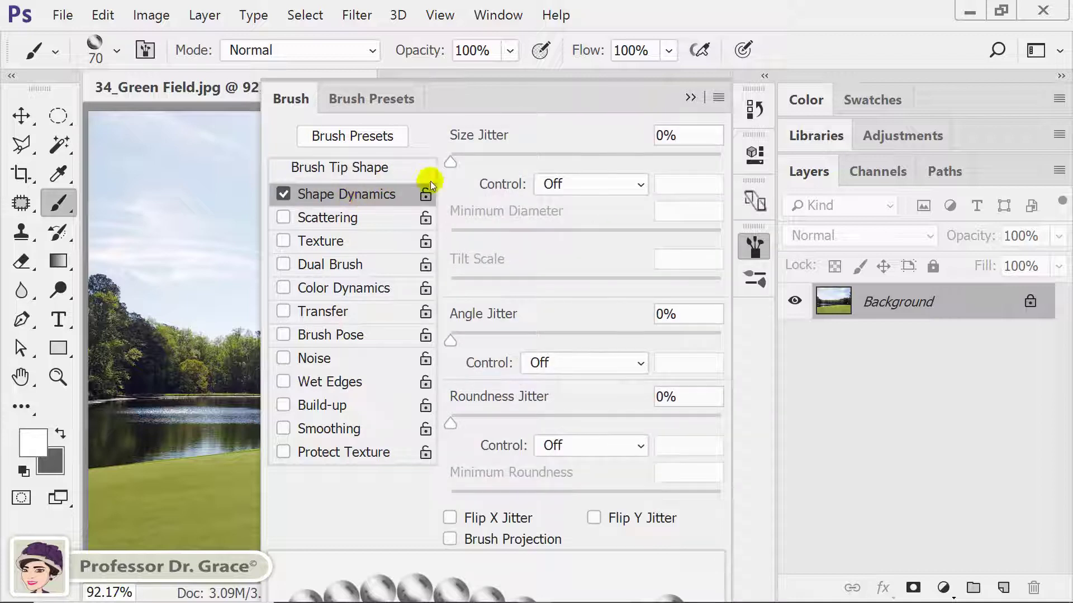
{"action": "left_click", "coordinate": [675, 140]}
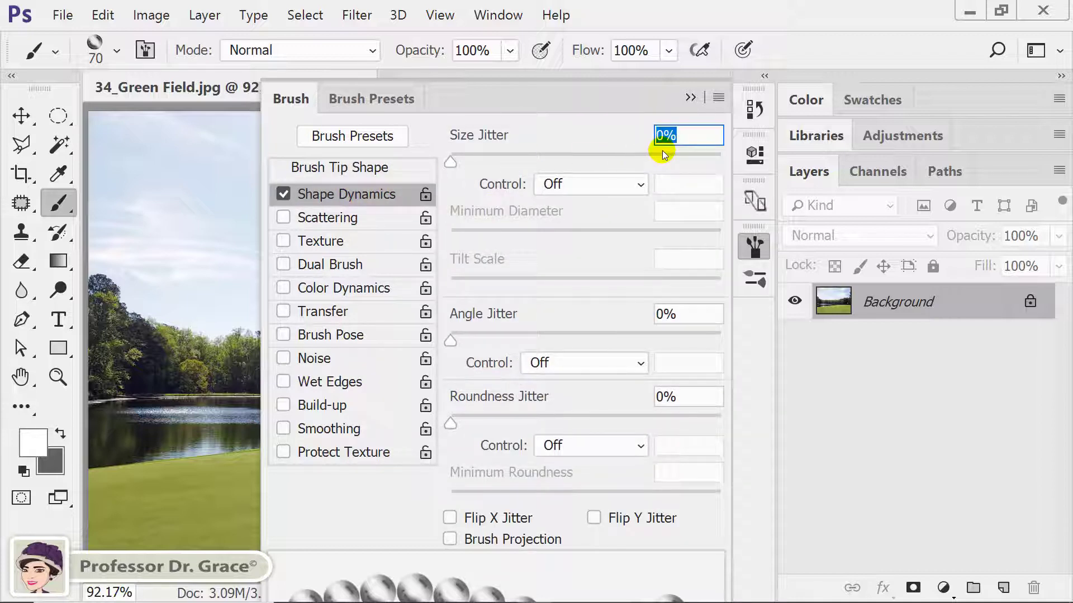
{"action": "type", "text": "60"}
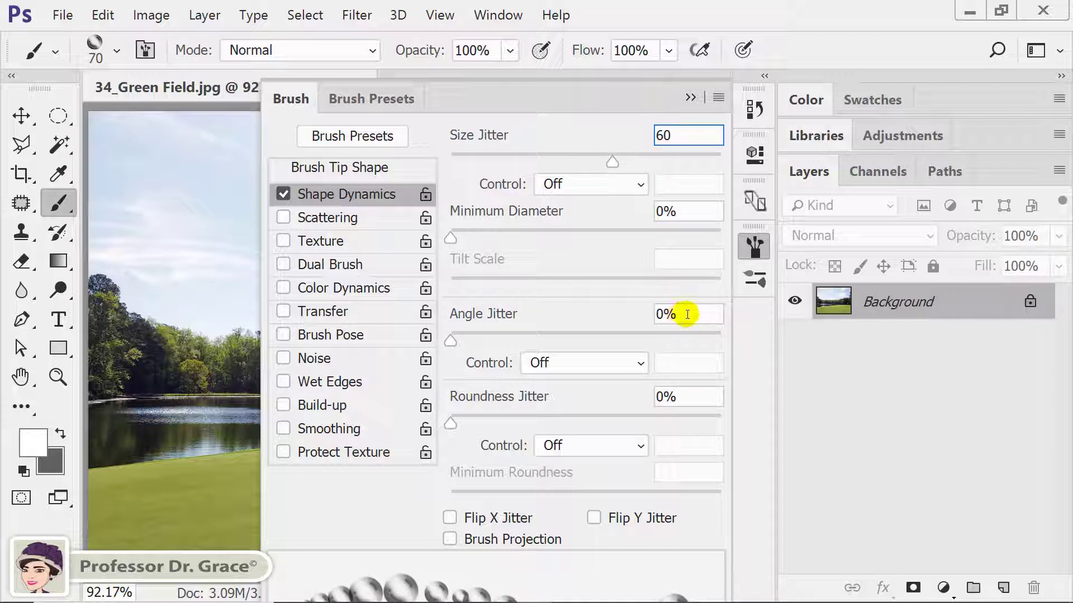
{"action": "left_click", "coordinate": [687, 315]}
{"action": "type", "text": "40"}
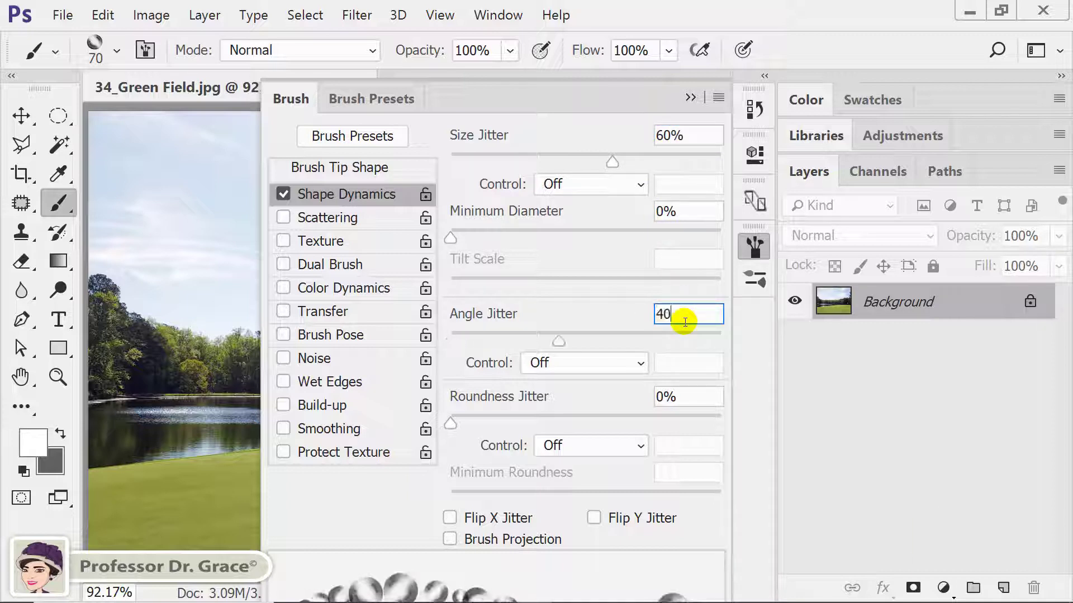
{"action": "key", "text": "Return"}
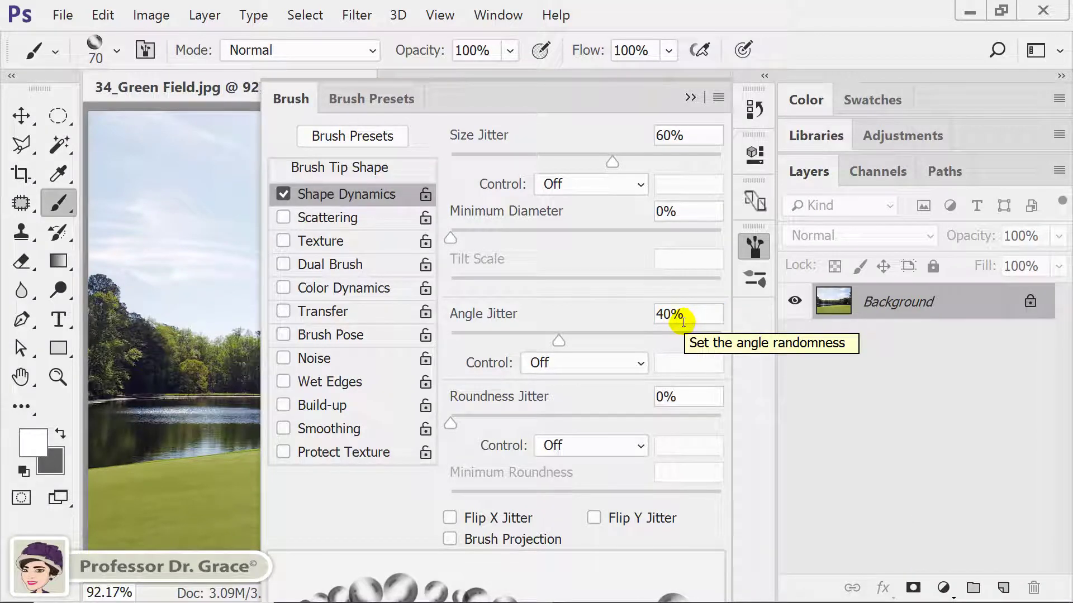
Enable Scattering at 1000% with 100% count jitter and close the brush settings
{"action": "left_click", "coordinate": [341, 218]}
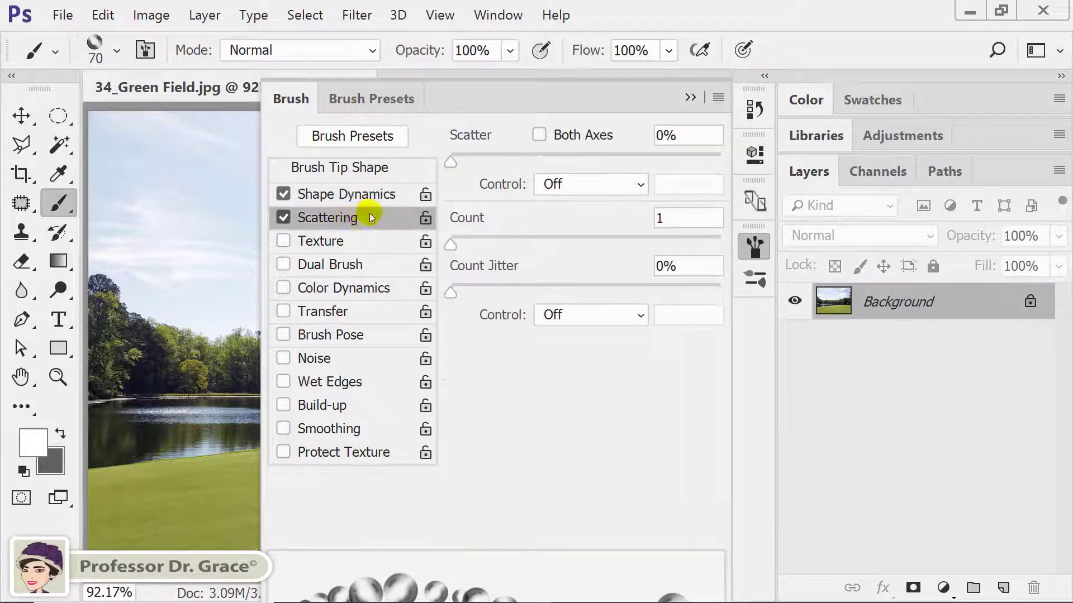
{"action": "left_click", "coordinate": [666, 134]}
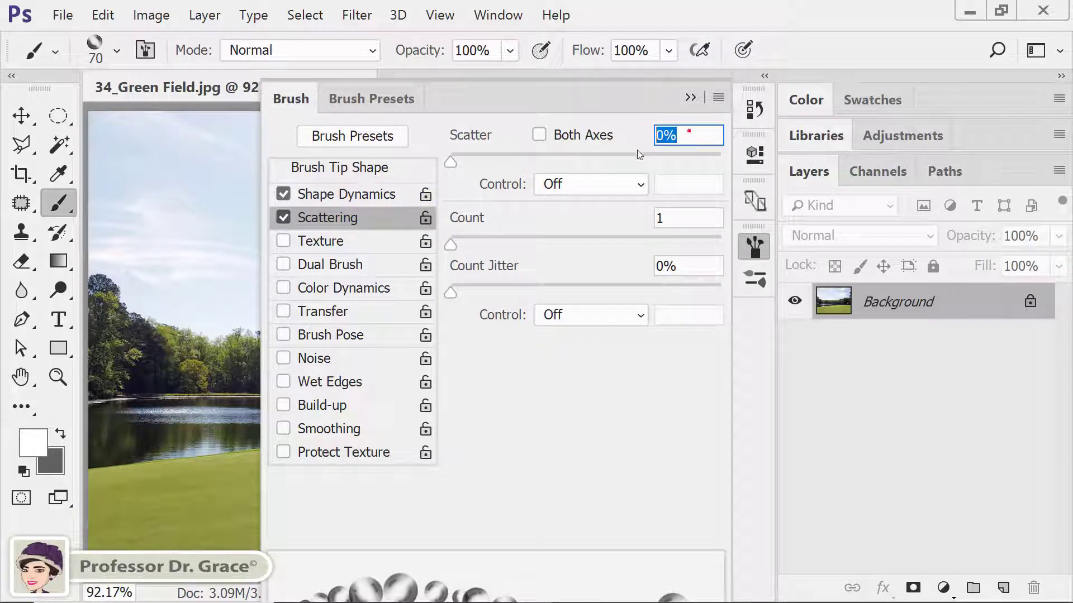
{"action": "type", "text": "1000"}
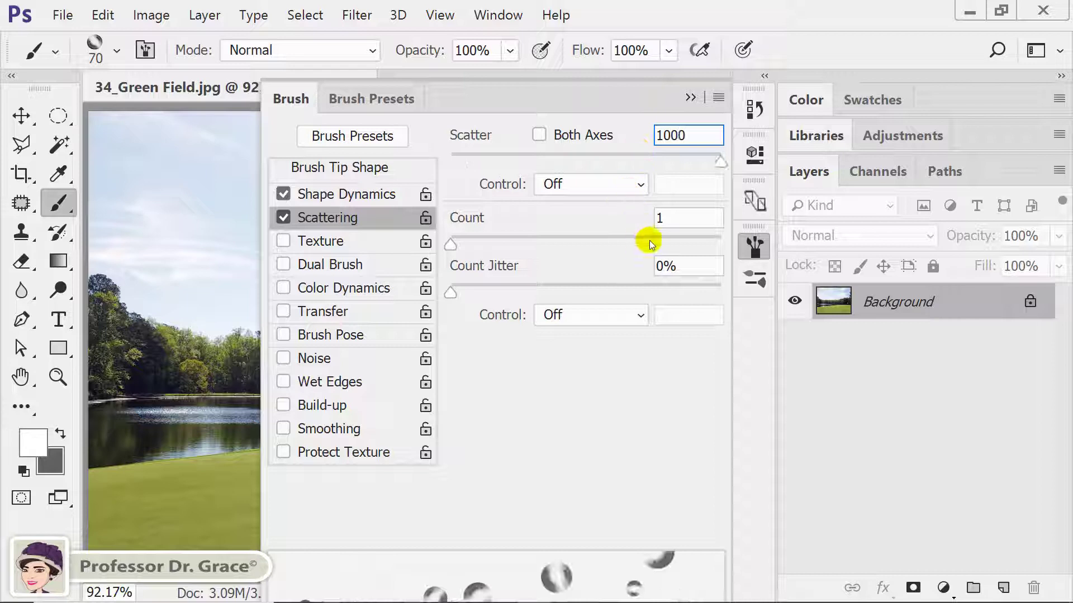
{"action": "left_click", "coordinate": [699, 267]}
{"action": "type", "text": "1"}
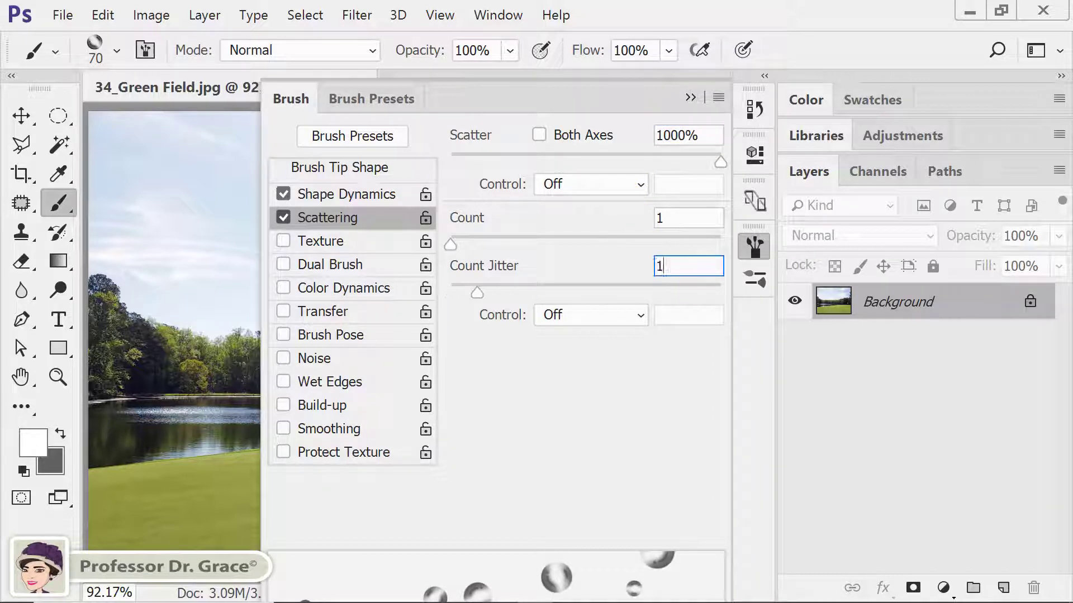
{"action": "type", "text": "00"}
{"action": "key", "text": "Return"}
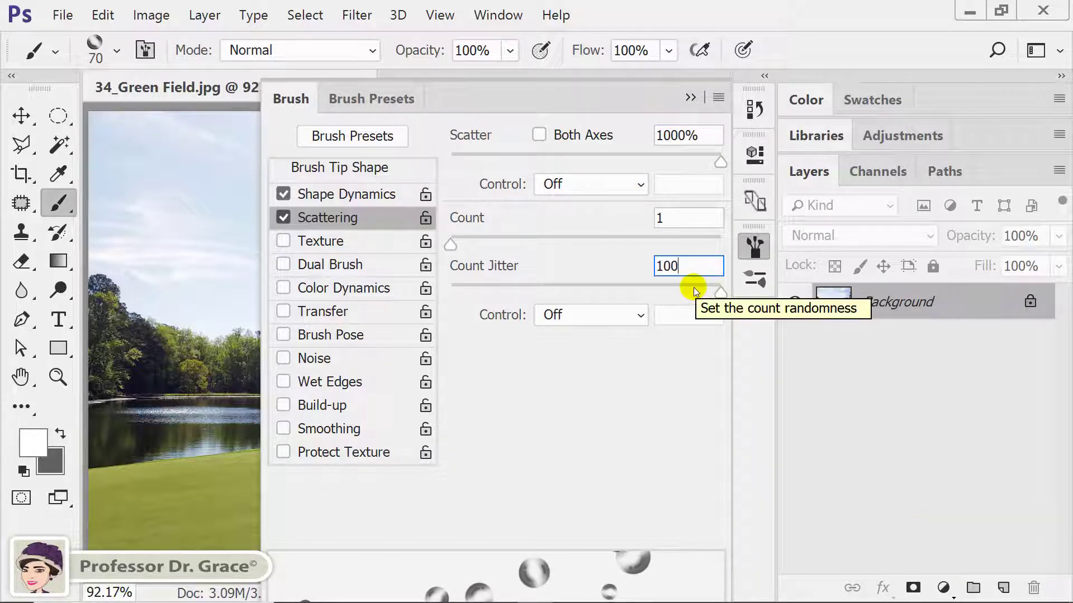
{"action": "left_click", "coordinate": [750, 240]}
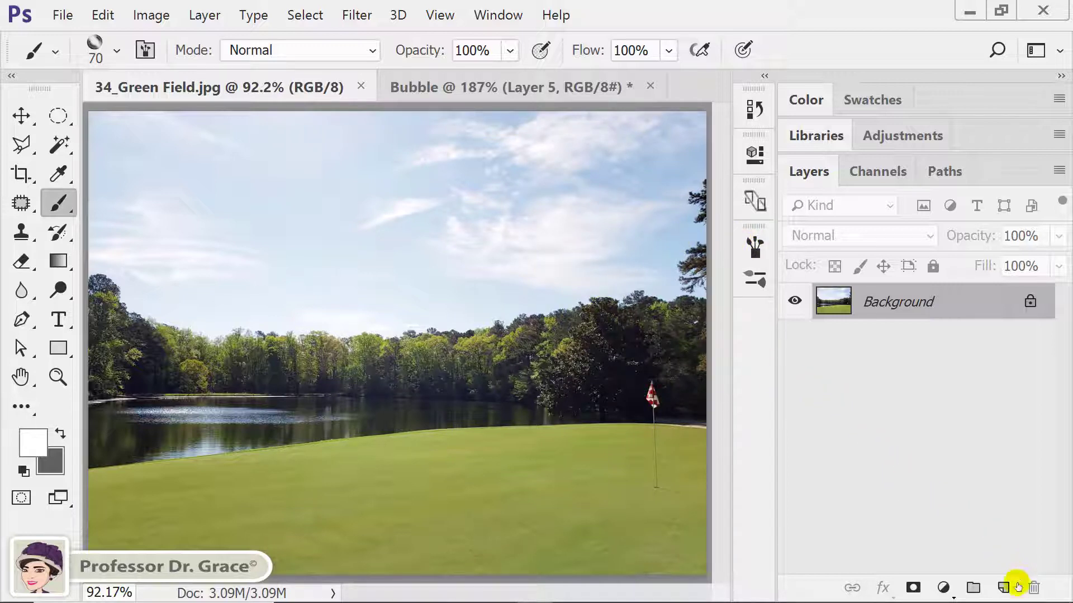
On a new layer, stamp bubbles across the sky, trees, lake and lower grass
{"action": "left_click", "coordinate": [1010, 591]}
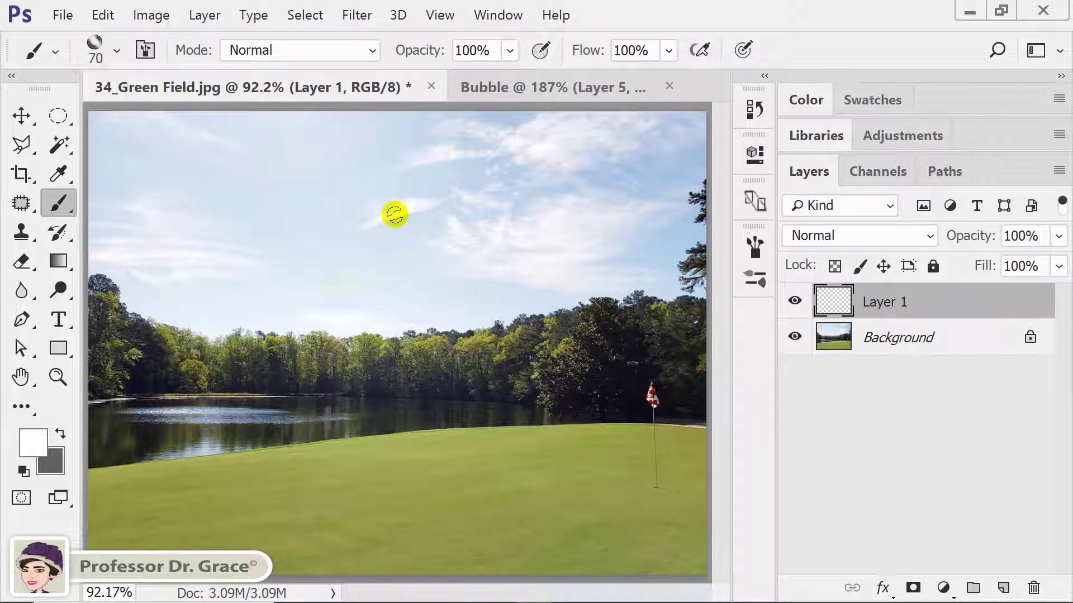
{"action": "left_click", "coordinate": [395, 214]}
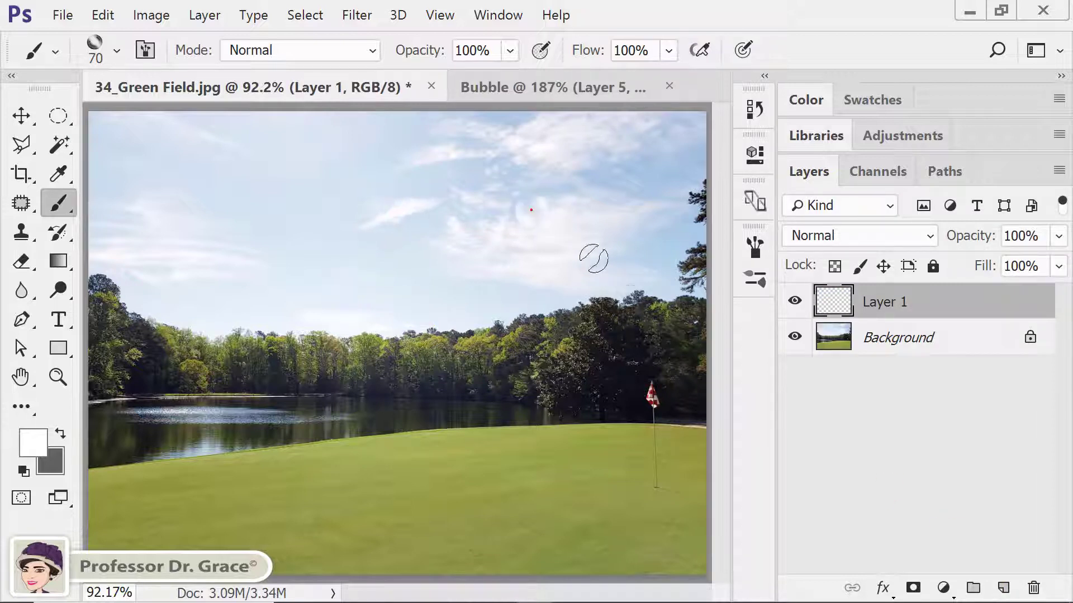
{"action": "left_click", "coordinate": [614, 286]}
{"action": "left_click_drag", "start_coordinate": [273, 341], "coordinate": [571, 463]}
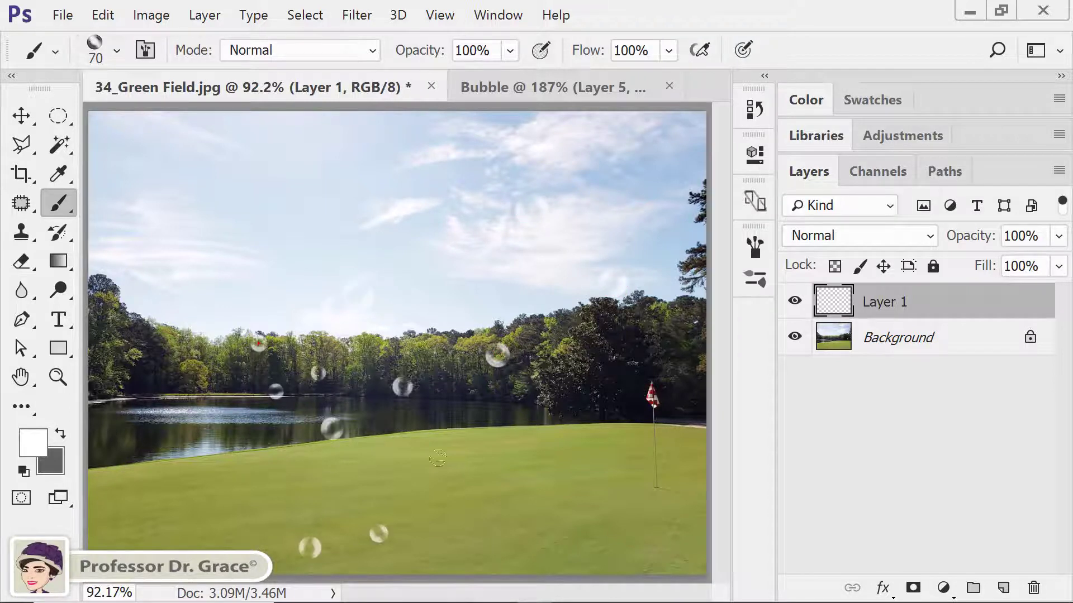
{"action": "left_click_drag", "start_coordinate": [146, 435], "coordinate": [134, 503]}
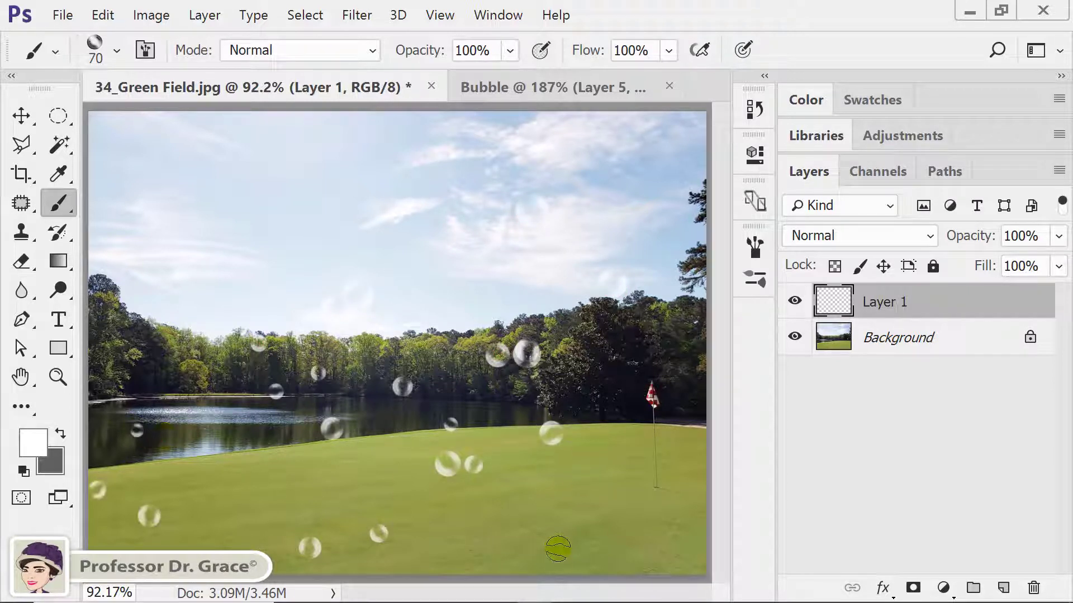
{"action": "left_click_drag", "start_coordinate": [556, 548], "coordinate": [637, 514]}
{"action": "left_click", "coordinate": [661, 353]}
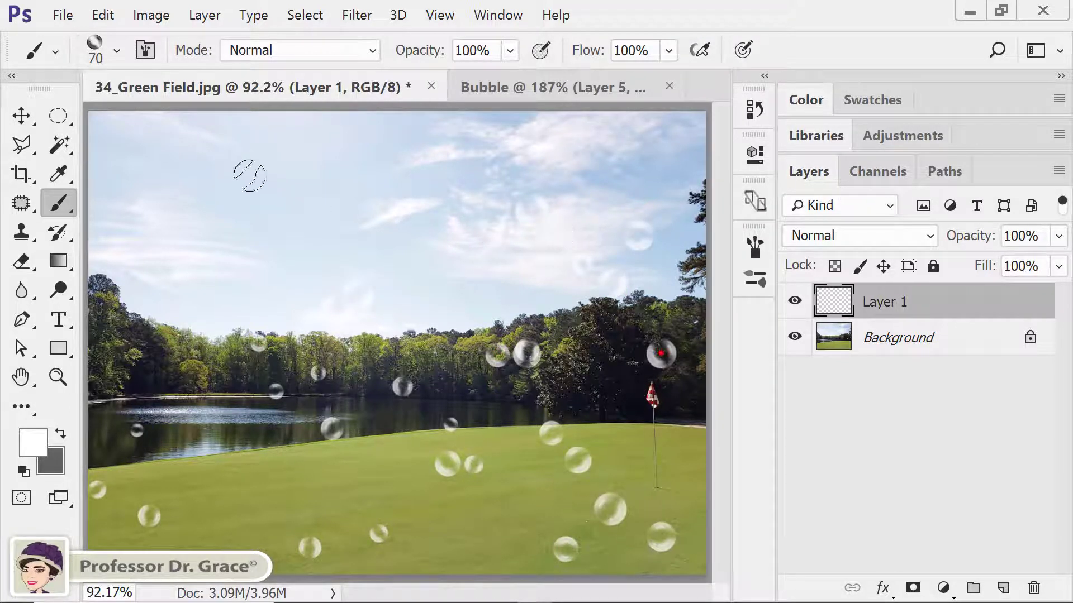
{"action": "left_click", "coordinate": [246, 175]}
{"action": "left_click_drag", "start_coordinate": [226, 533], "coordinate": [479, 525]}
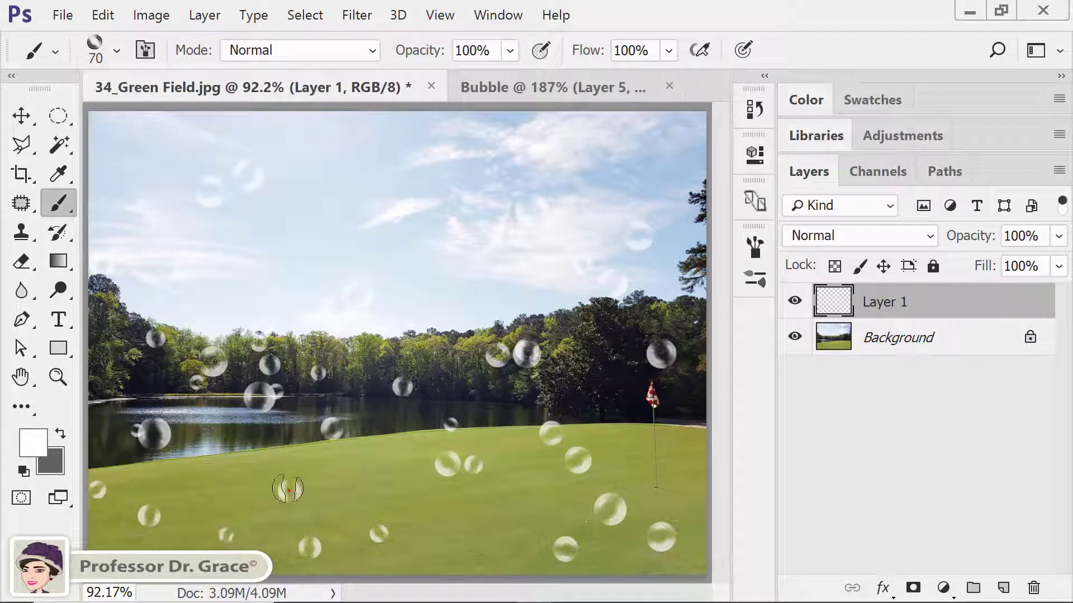
Add several faint bubbles in the sky and more varied bubbles across the grass
{"action": "left_click", "coordinate": [439, 181]}
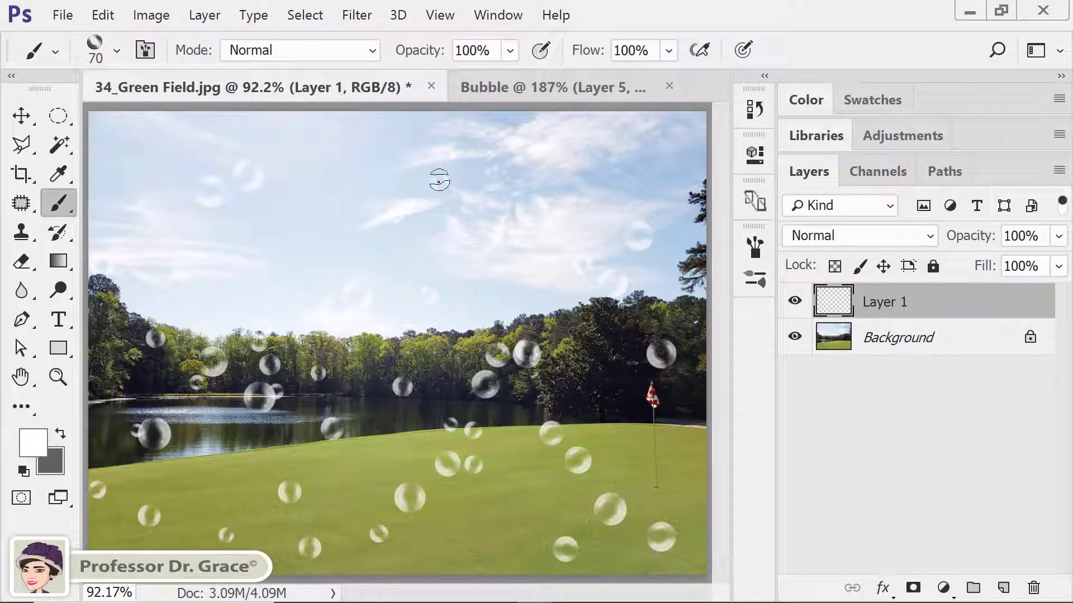
{"action": "left_click", "coordinate": [370, 158]}
{"action": "left_click", "coordinate": [269, 220]}
{"action": "left_click", "coordinate": [589, 153]}
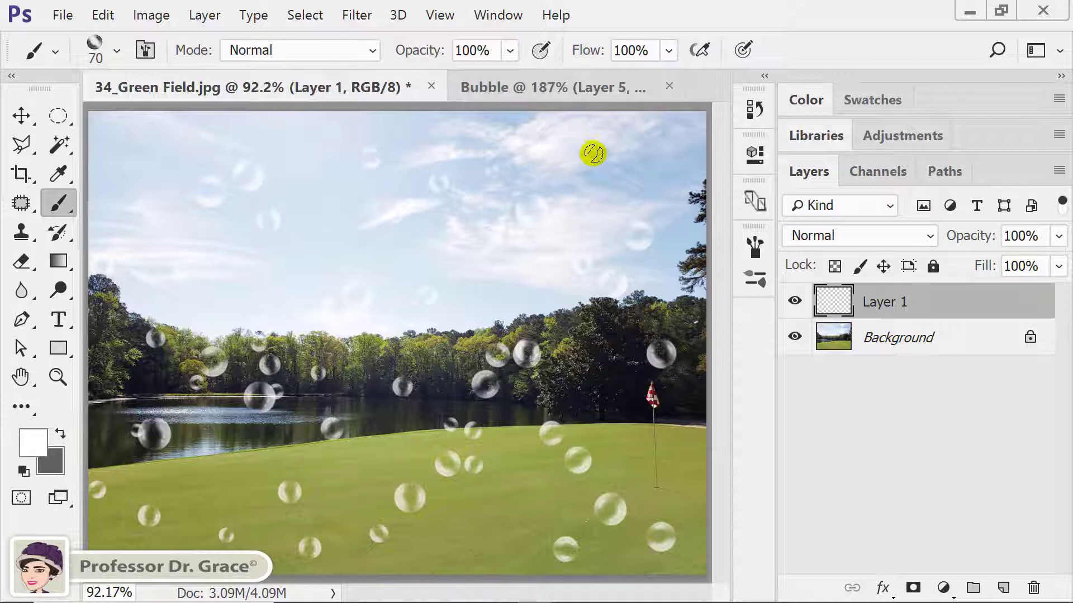
{"action": "left_click", "coordinate": [679, 475]}
{"action": "left_click", "coordinate": [518, 504]}
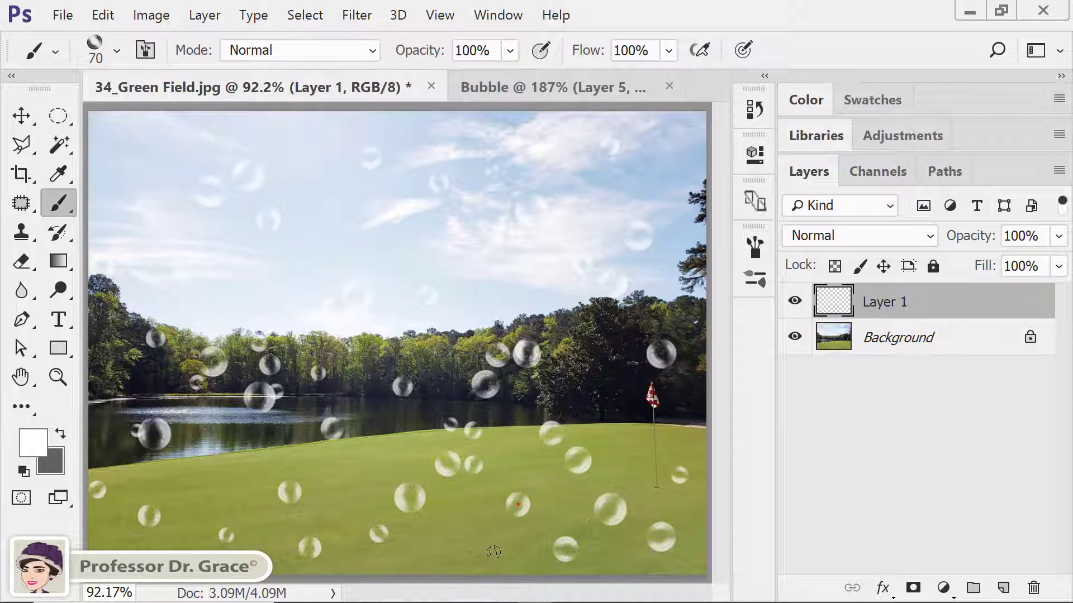
{"action": "left_click", "coordinate": [370, 469]}
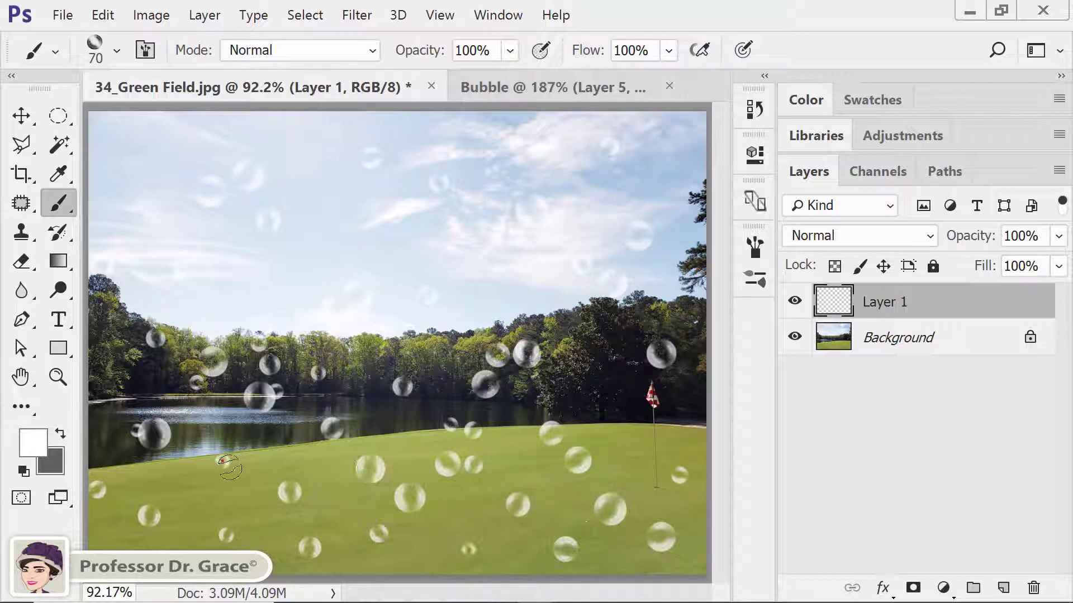
{"action": "left_click", "coordinate": [222, 461]}
{"action": "left_click", "coordinate": [632, 428]}
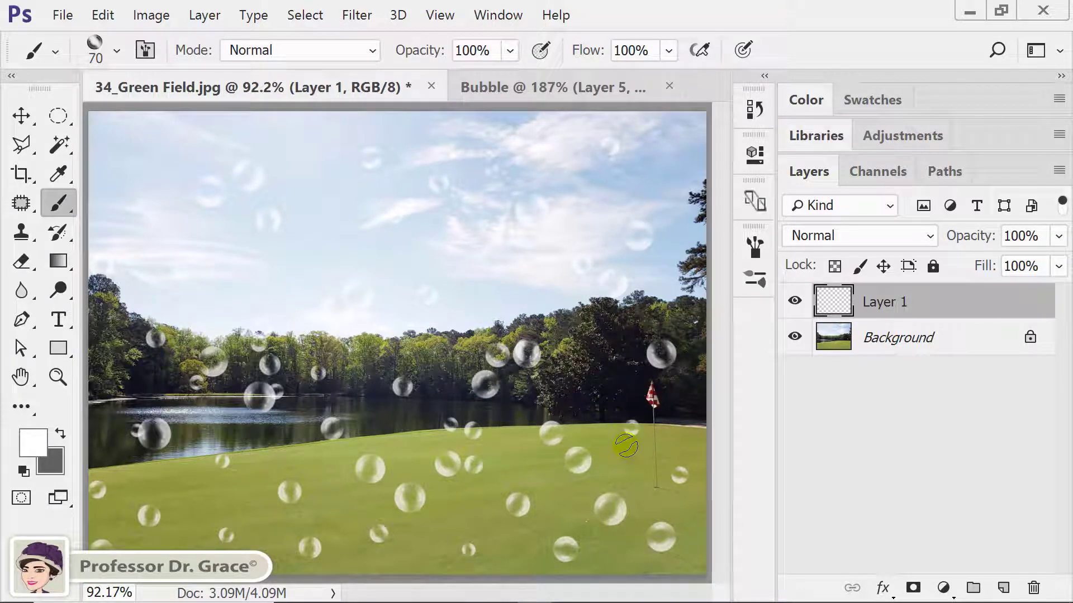